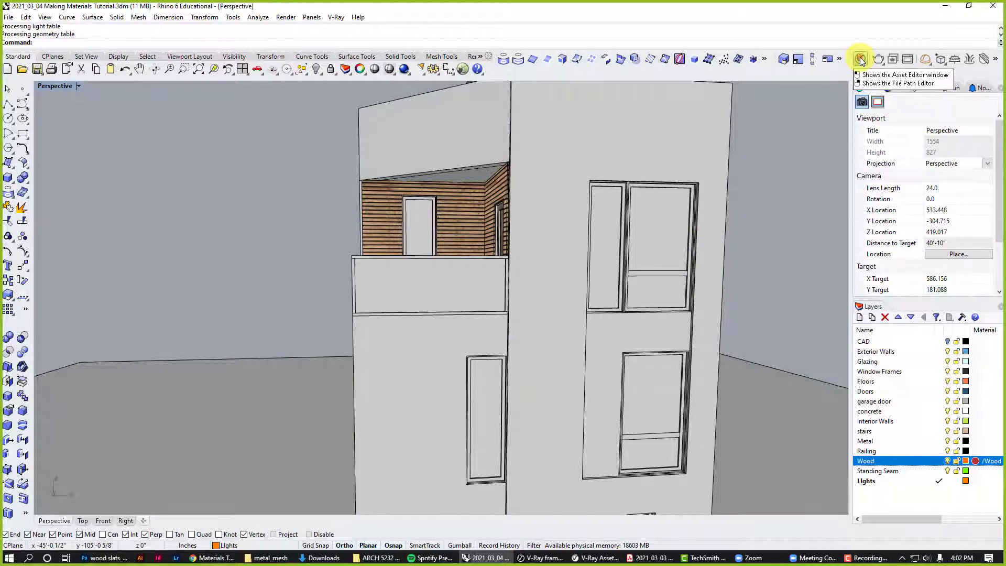
Step: Open the V-Ray Asset Editor showing the Wood Slats material with its bump map enabled
{"action": "left_click", "coordinate": [861, 60]}
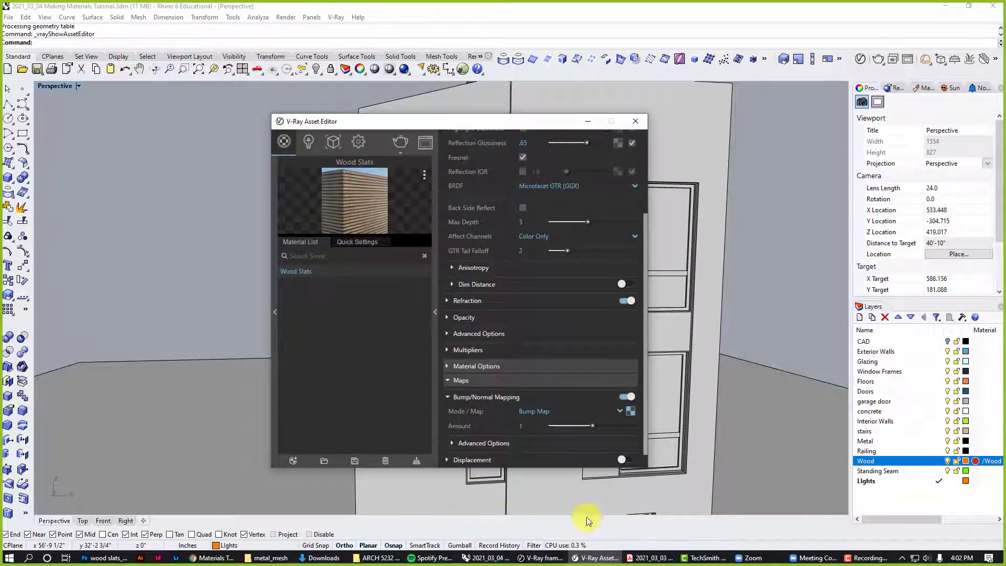
Step: In Photoshop, open the TexturesCom_ConcreteNew0064_2_seamless_S concrete texture as a new document
{"action": "left_click", "coordinate": [105, 557]}
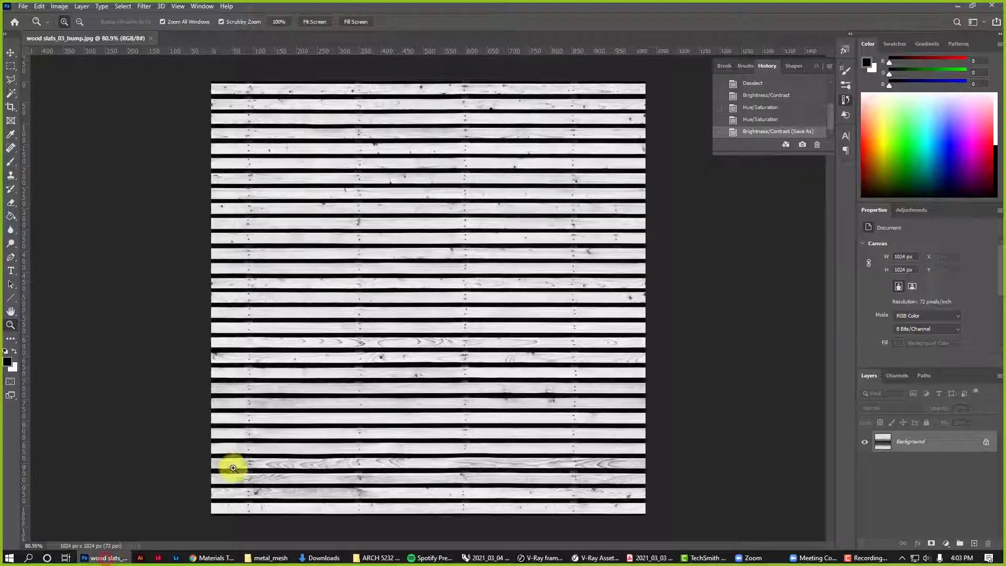
{"action": "left_click", "coordinate": [24, 11]}
{"action": "left_click", "coordinate": [33, 27]}
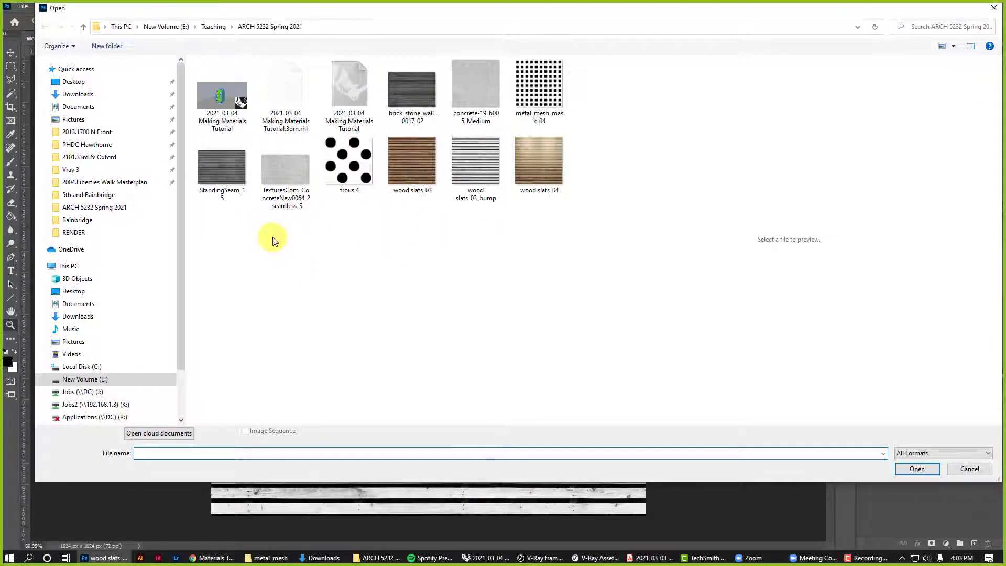
{"action": "left_click", "coordinate": [287, 166]}
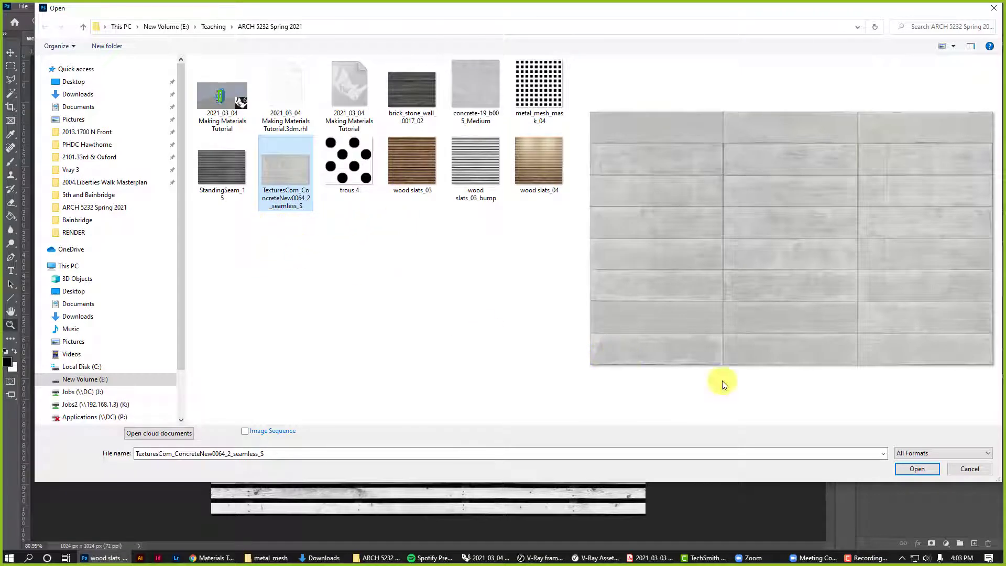
{"action": "left_click", "coordinate": [917, 468]}
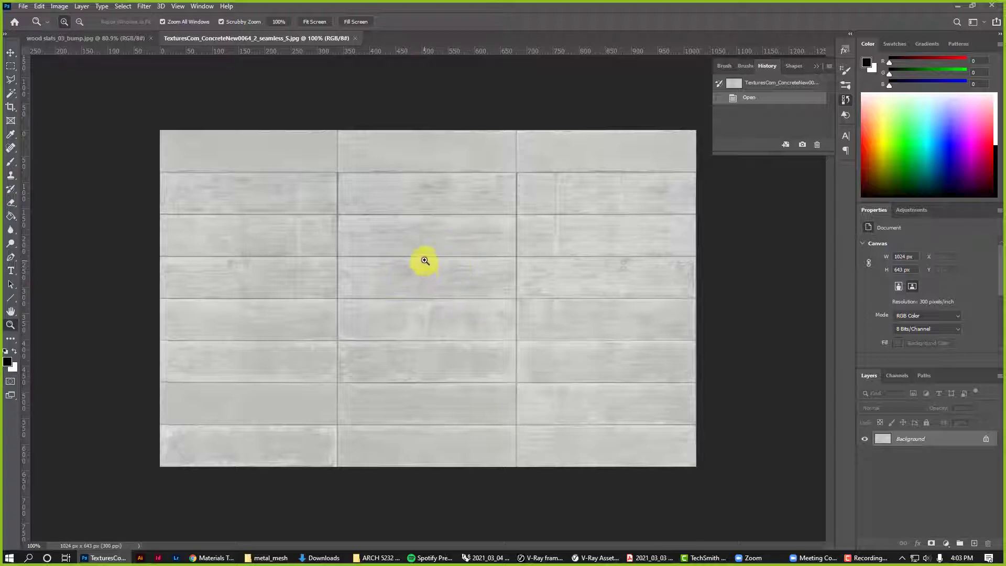
Step: Zoom out on the edited concrete texture and save the file
{"action": "left_click_drag", "start_coordinate": [421, 260], "coordinate": [415, 281]}
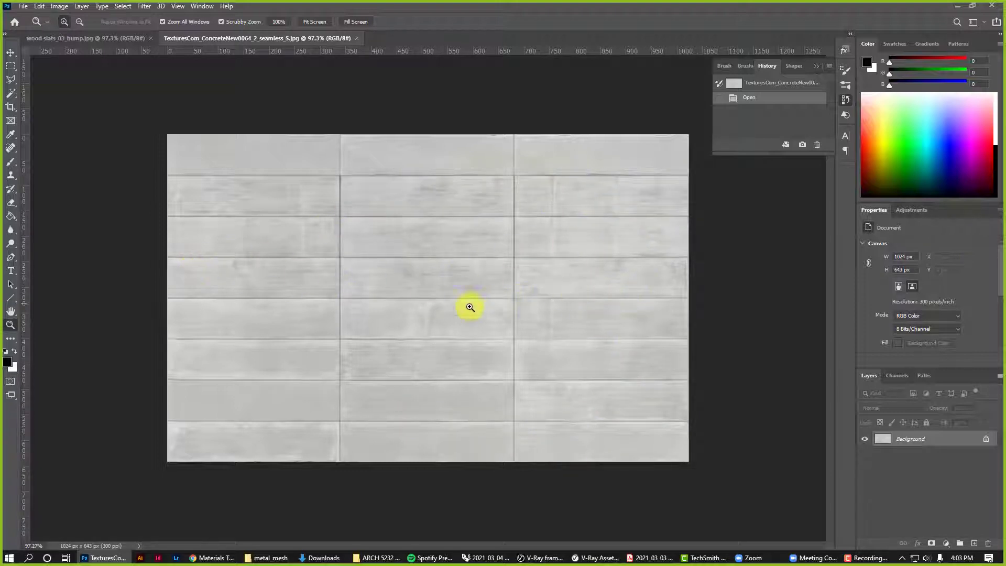
{"action": "left_click_drag", "start_coordinate": [309, 230], "coordinate": [480, 249]}
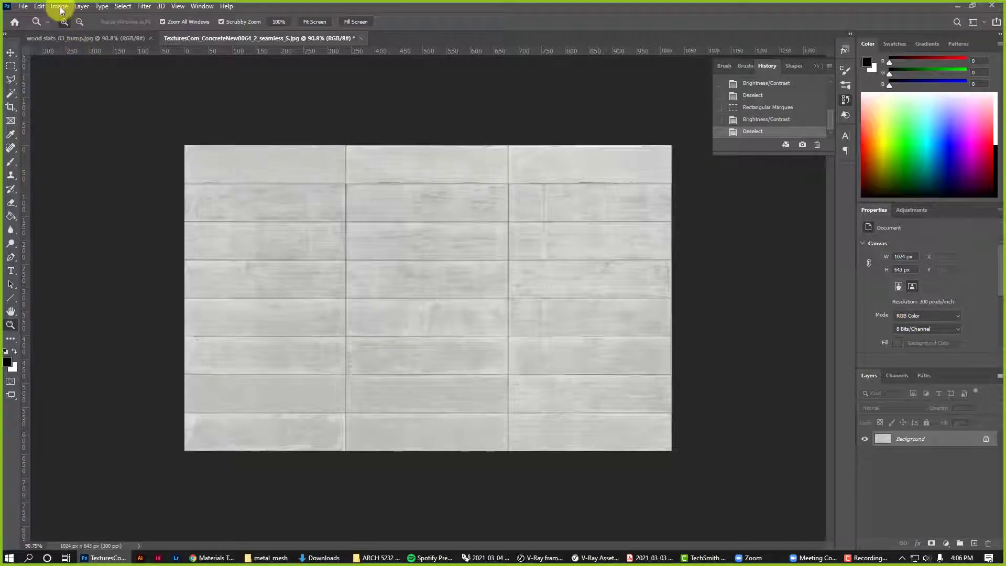
{"action": "left_click", "coordinate": [59, 8]}
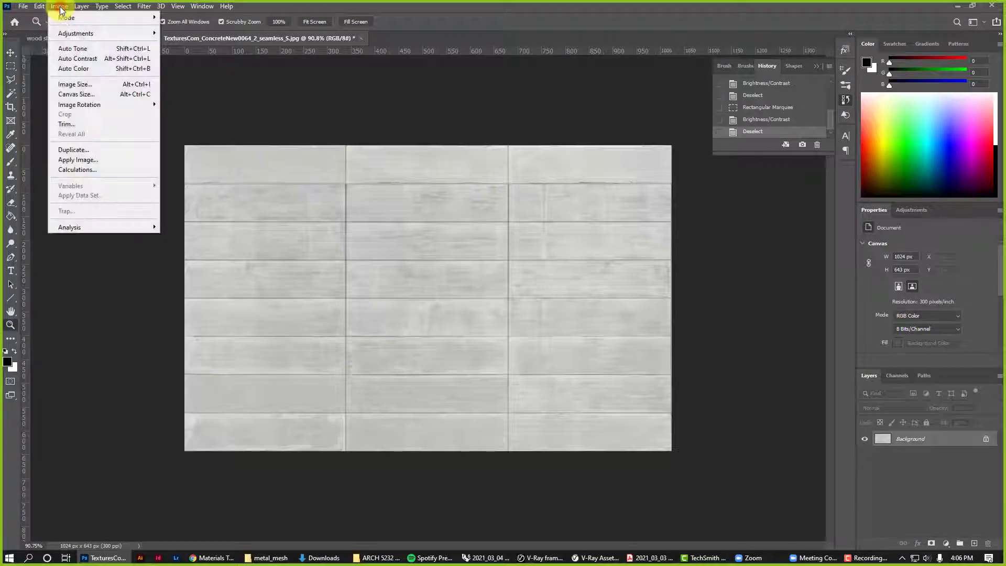
{"action": "mouse_move", "coordinate": [23, 6]}
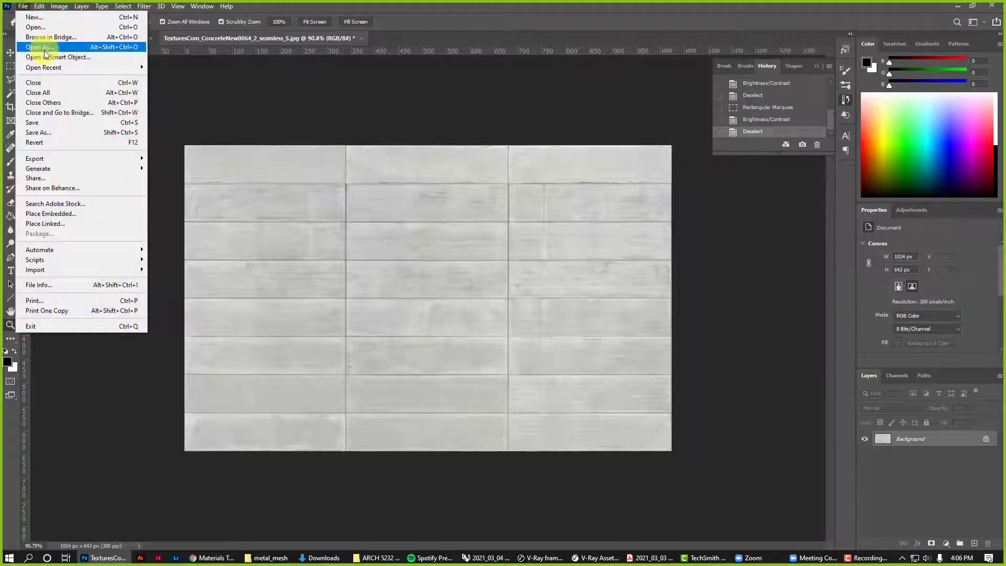
{"action": "left_click", "coordinate": [57, 124]}
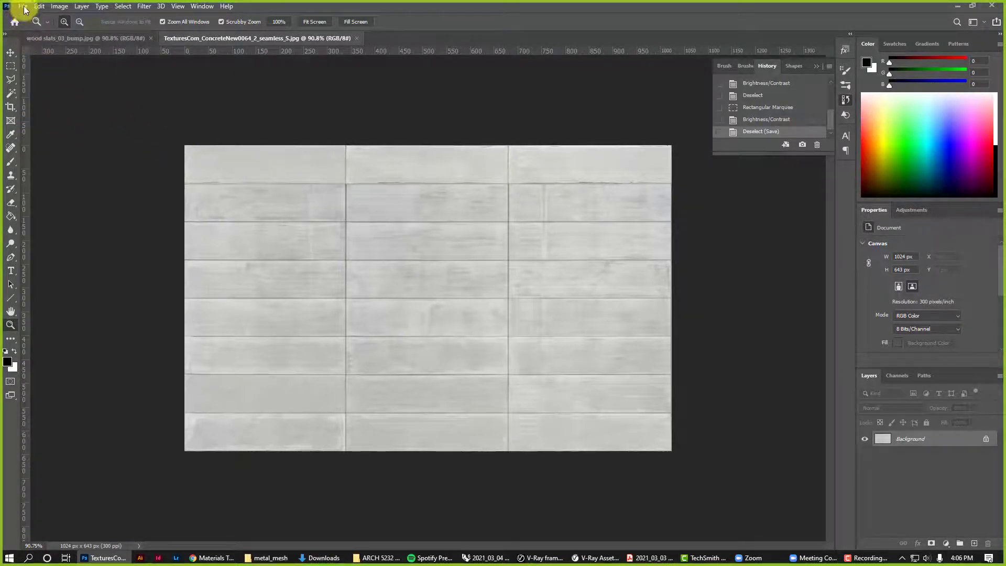
Step: Desaturate the concrete texture with Hue/Saturation set to Saturation -100
{"action": "left_click", "coordinate": [59, 6]}
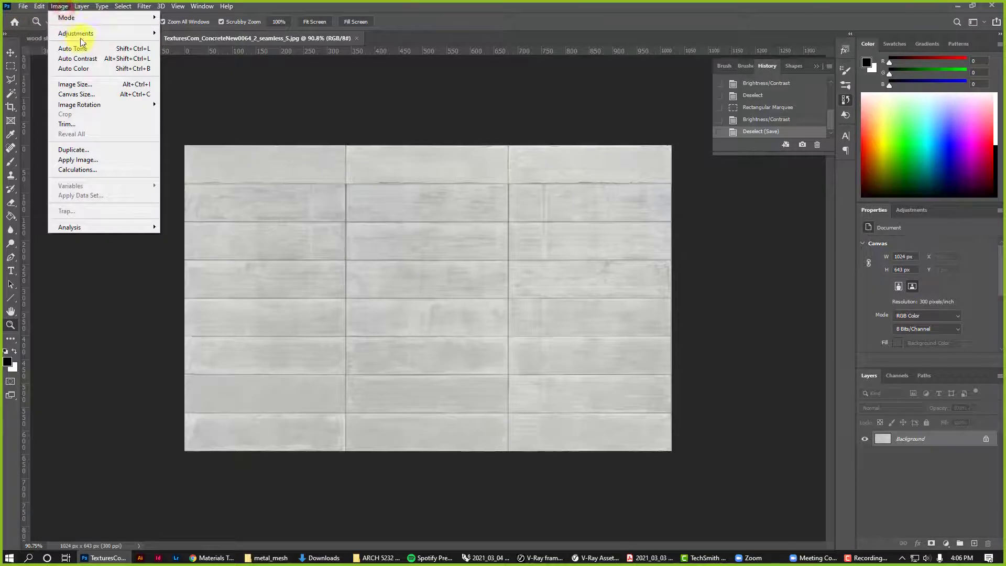
{"action": "mouse_move", "coordinate": [80, 37]}
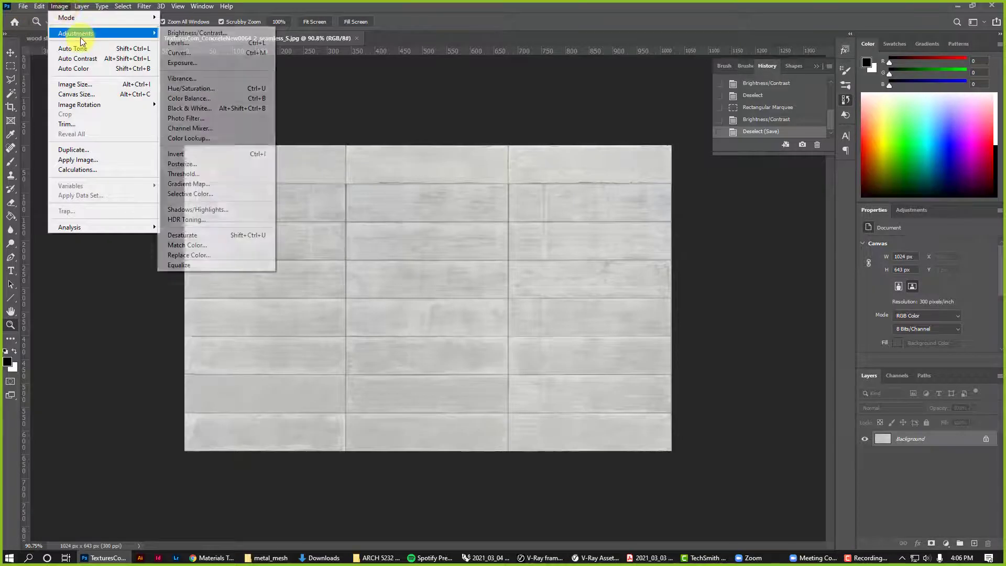
{"action": "left_click", "coordinate": [193, 90]}
{"action": "left_click_drag", "start_coordinate": [802, 220], "coordinate": [645, 218]}
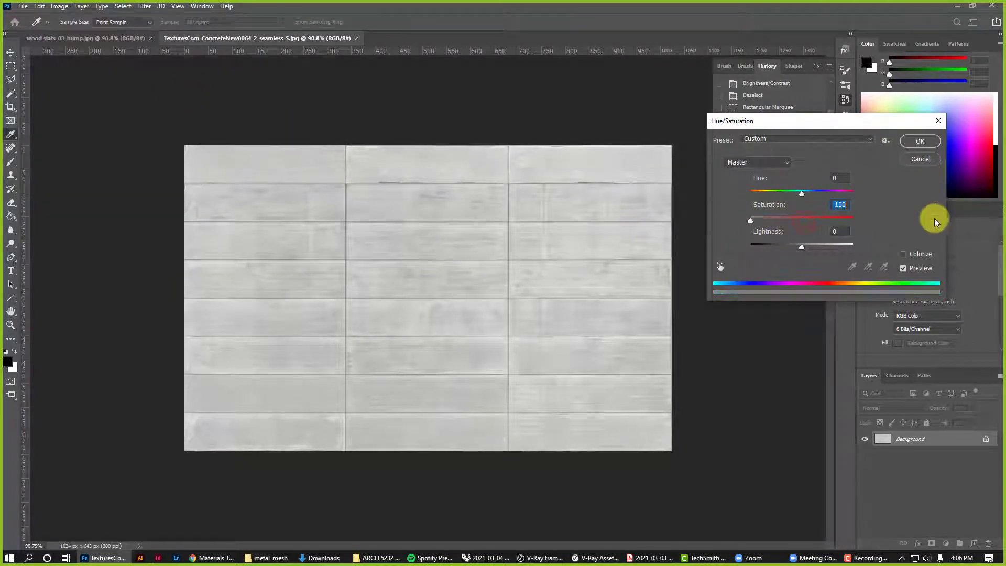
{"action": "left_click", "coordinate": [923, 141]}
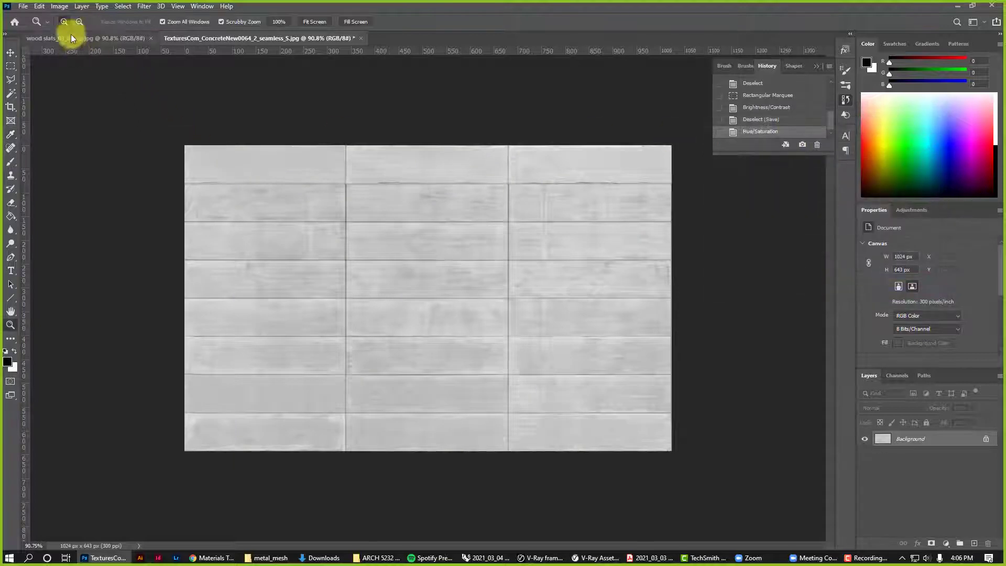
{"action": "key", "text": "z"}
Step: Raise Brightness and set Contrast to 8 so the panels read near-white
{"action": "left_click", "coordinate": [60, 7]}
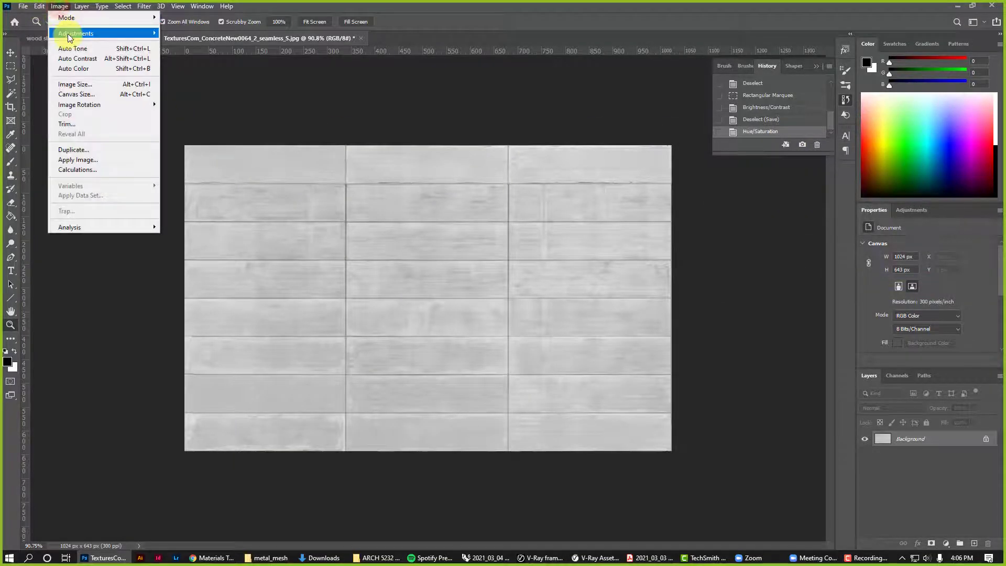
{"action": "mouse_move", "coordinate": [70, 34]}
{"action": "left_click", "coordinate": [188, 33]}
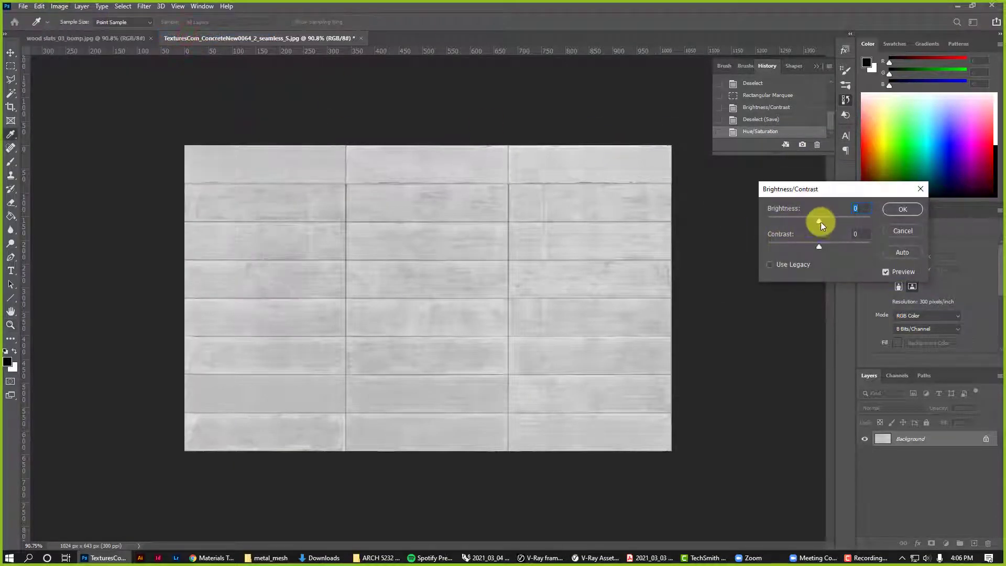
{"action": "left_click_drag", "start_coordinate": [820, 221], "coordinate": [833, 245]}
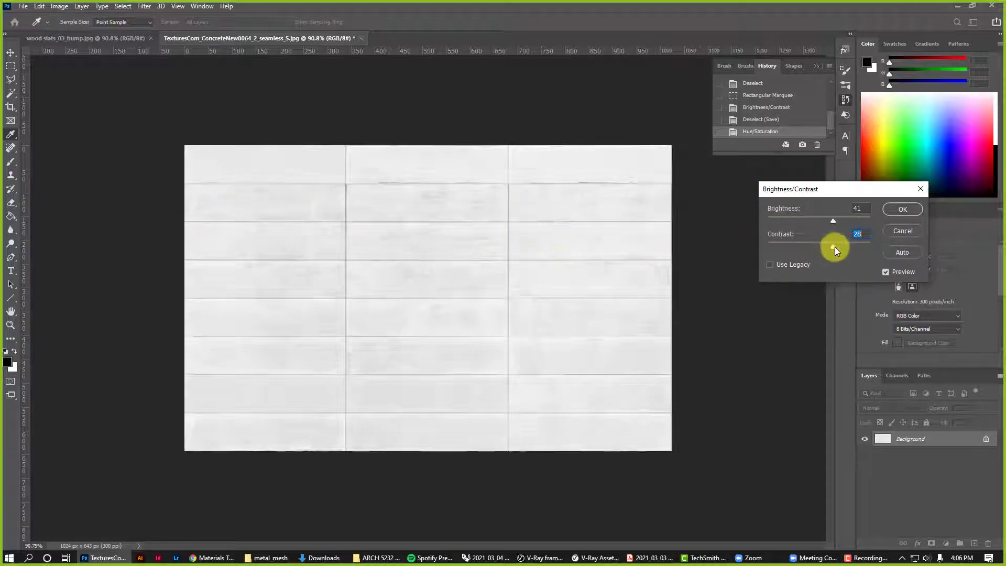
{"action": "left_click_drag", "start_coordinate": [835, 247], "coordinate": [836, 224]}
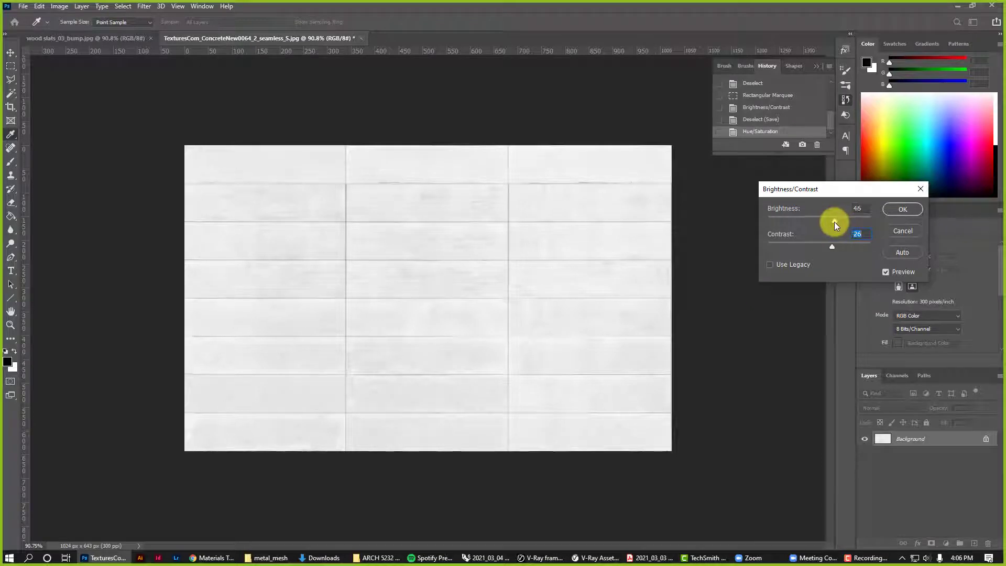
{"action": "left_click_drag", "start_coordinate": [836, 225], "coordinate": [833, 224]}
{"action": "mouse_move", "coordinate": [836, 224]}
{"action": "left_mouse_down"}
{"action": "mouse_move", "coordinate": [823, 224]}
{"action": "mouse_move", "coordinate": [830, 221]}
{"action": "mouse_move", "coordinate": [829, 244]}
{"action": "mouse_move", "coordinate": [834, 217]}
{"action": "left_mouse_up"}
{"action": "left_click", "coordinate": [901, 209]}
{"action": "key", "text": "z"}
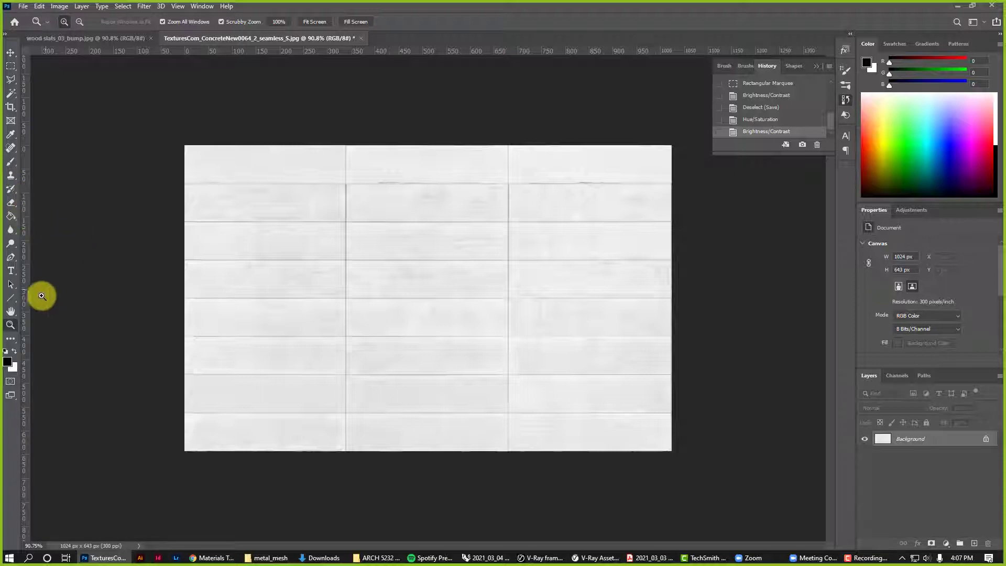
Step: Draw two 2 px vertical lines down the left and right panel joints
{"action": "left_click", "coordinate": [10, 297]}
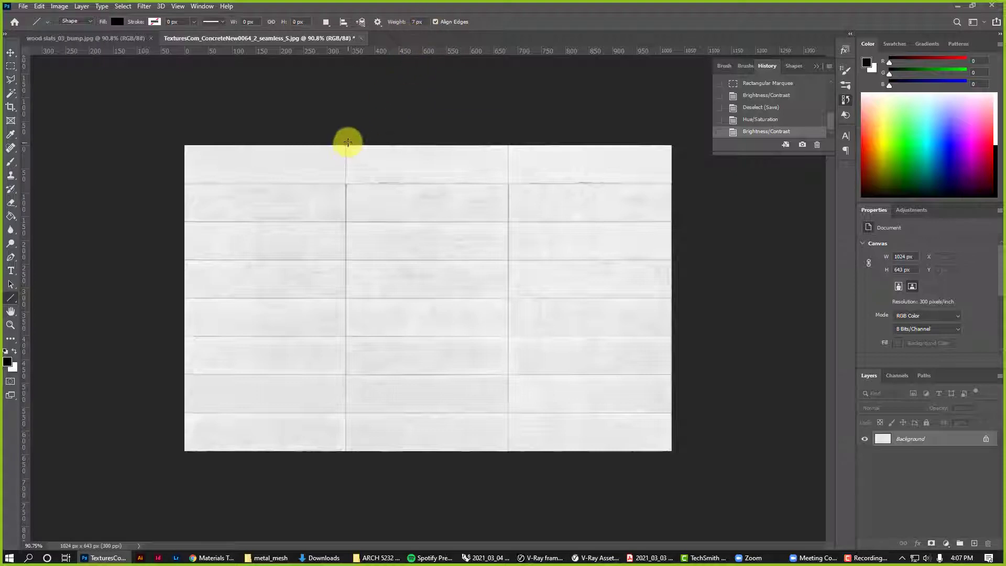
{"action": "left_click_drag", "start_coordinate": [346, 148], "coordinate": [348, 234]}
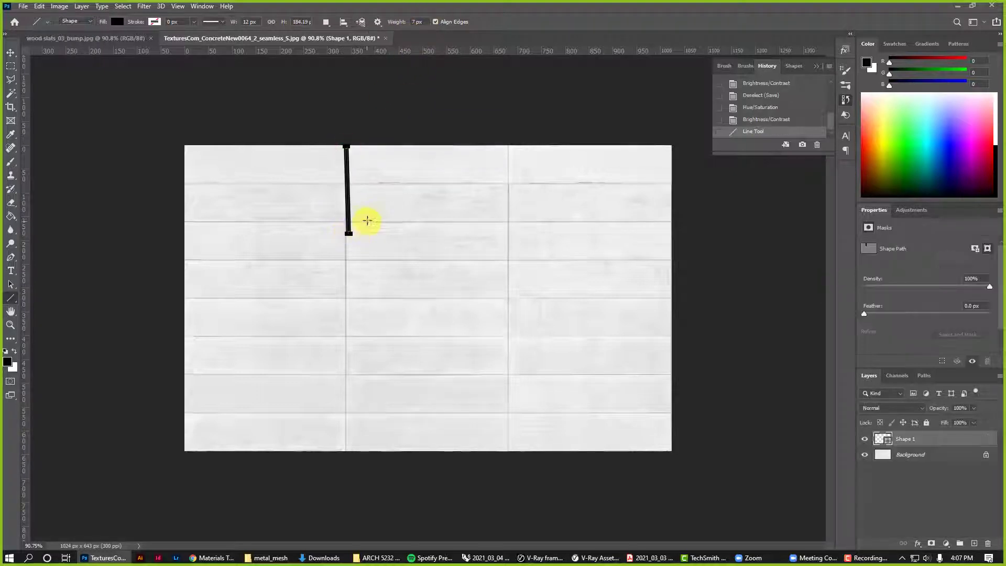
{"action": "key", "text": "ctrl+z"}
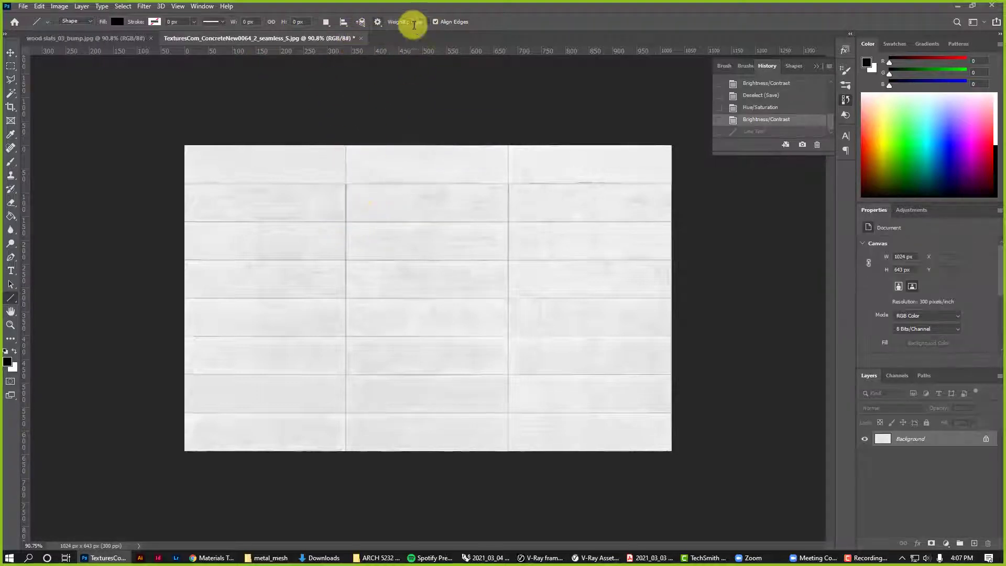
{"action": "left_click_drag", "start_coordinate": [428, 23], "coordinate": [397, 20]}
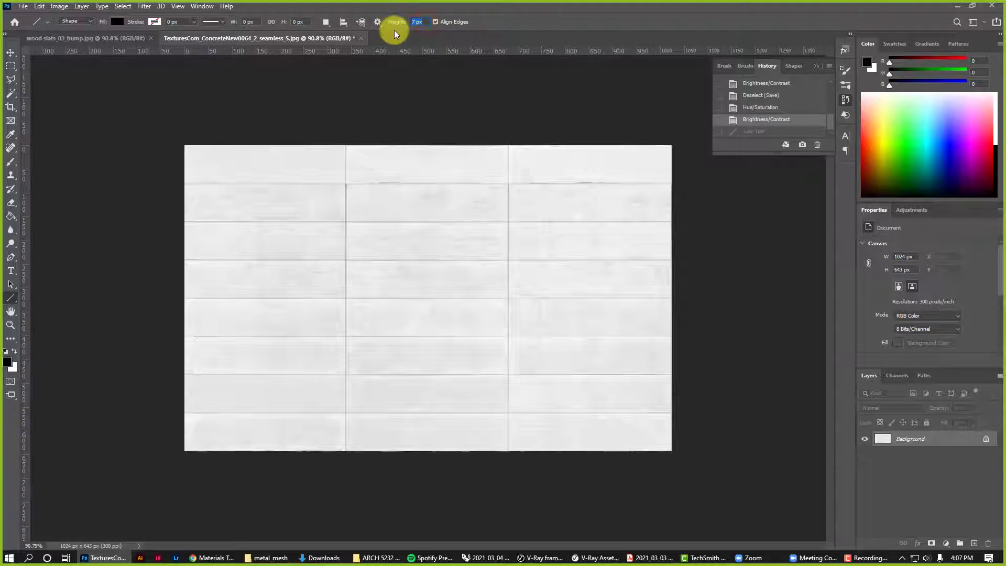
{"action": "type", "text": "2"}
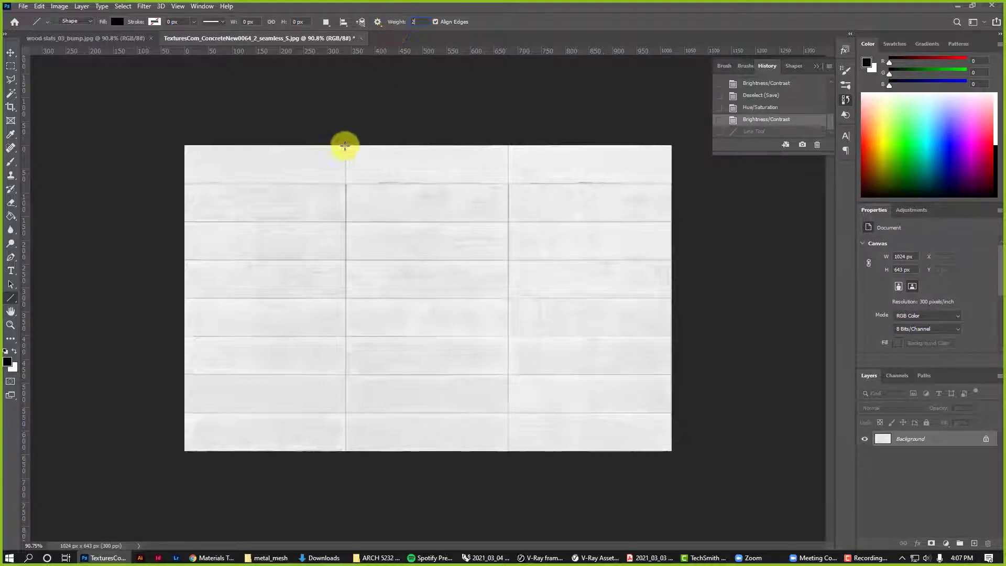
{"action": "left_click_drag", "start_coordinate": [346, 145], "coordinate": [346, 453]}
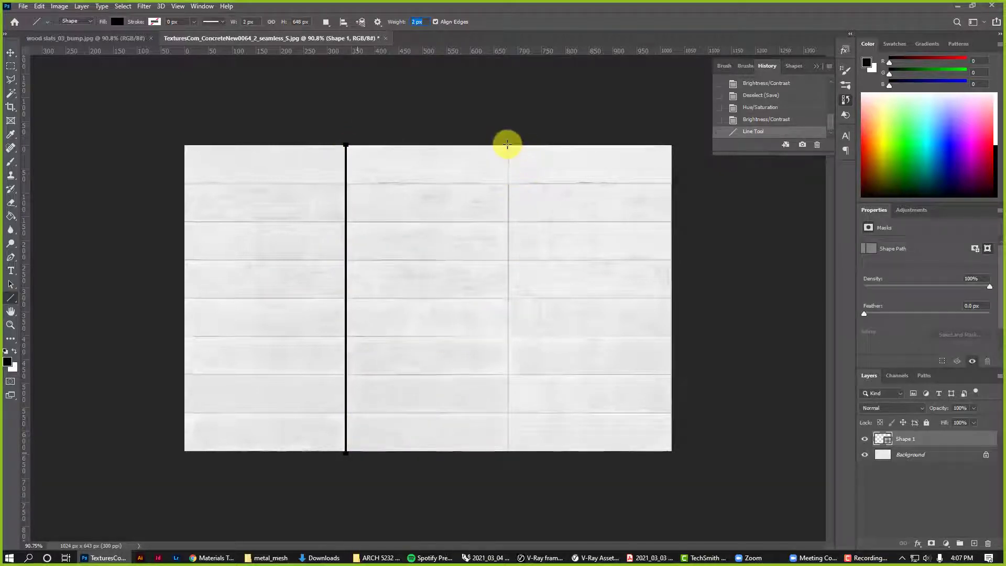
{"action": "left_click_drag", "start_coordinate": [508, 144], "coordinate": [509, 454]}
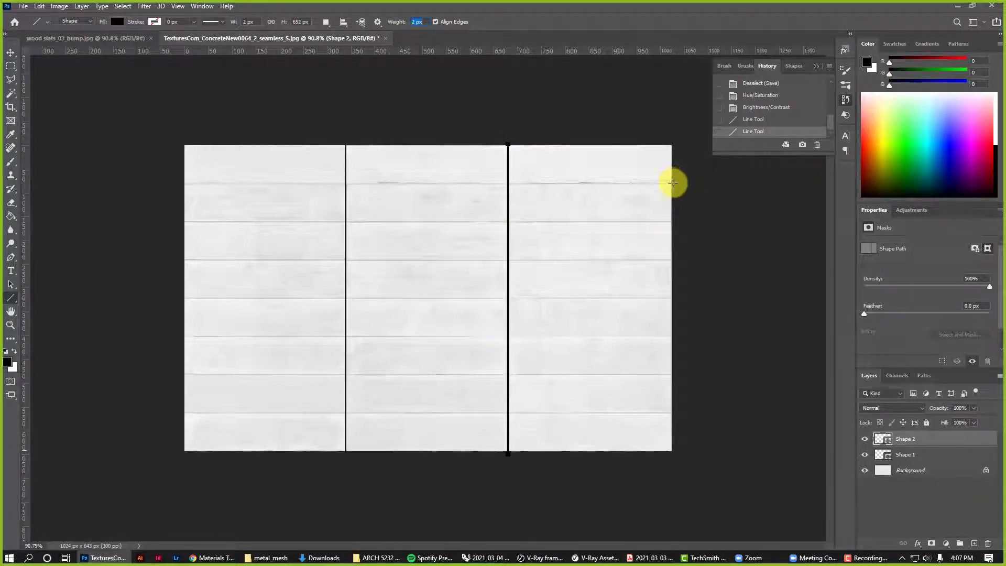
Step: Draw seven horizontal grid lines across the texture at each panel row height
{"action": "left_click_drag", "start_coordinate": [673, 182], "coordinate": [163, 183]}
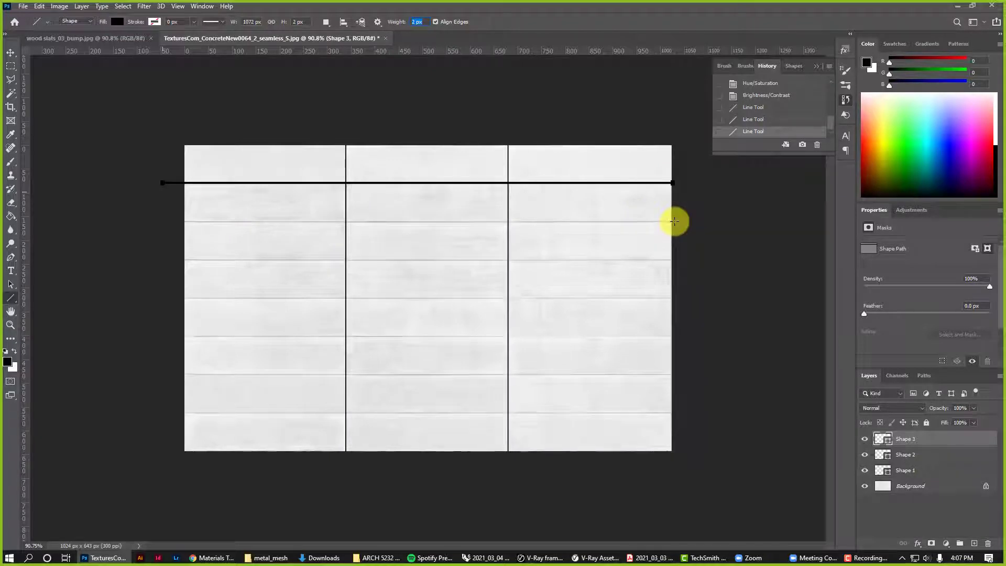
{"action": "left_click_drag", "start_coordinate": [675, 221], "coordinate": [154, 221]}
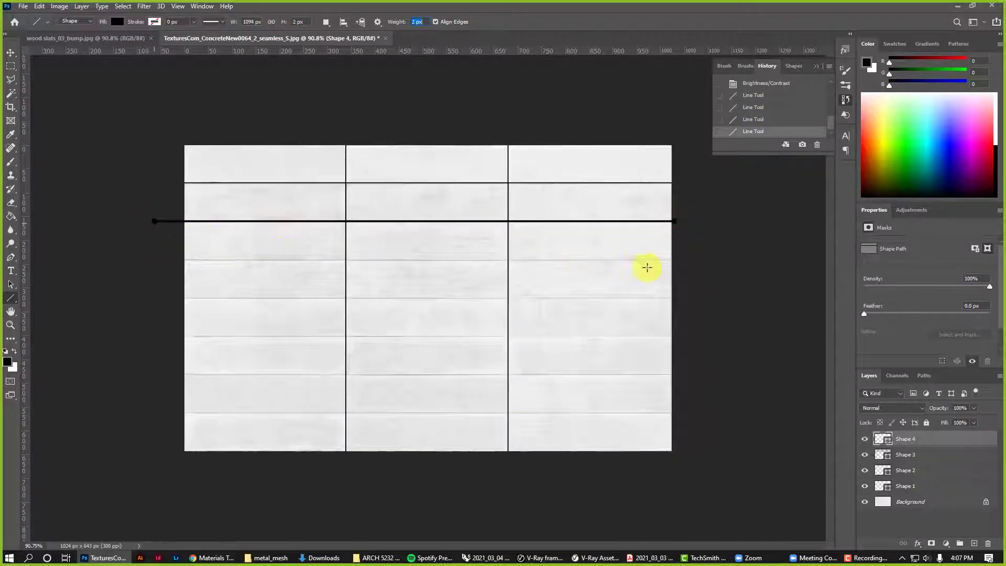
{"action": "left_click_drag", "start_coordinate": [676, 260], "coordinate": [173, 260]}
{"action": "left_click_drag", "start_coordinate": [676, 298], "coordinate": [120, 298]}
{"action": "left_click_drag", "start_coordinate": [674, 335], "coordinate": [157, 336]}
{"action": "left_click_drag", "start_coordinate": [674, 373], "coordinate": [129, 373]}
{"action": "left_click_drag", "start_coordinate": [676, 413], "coordinate": [147, 413]}
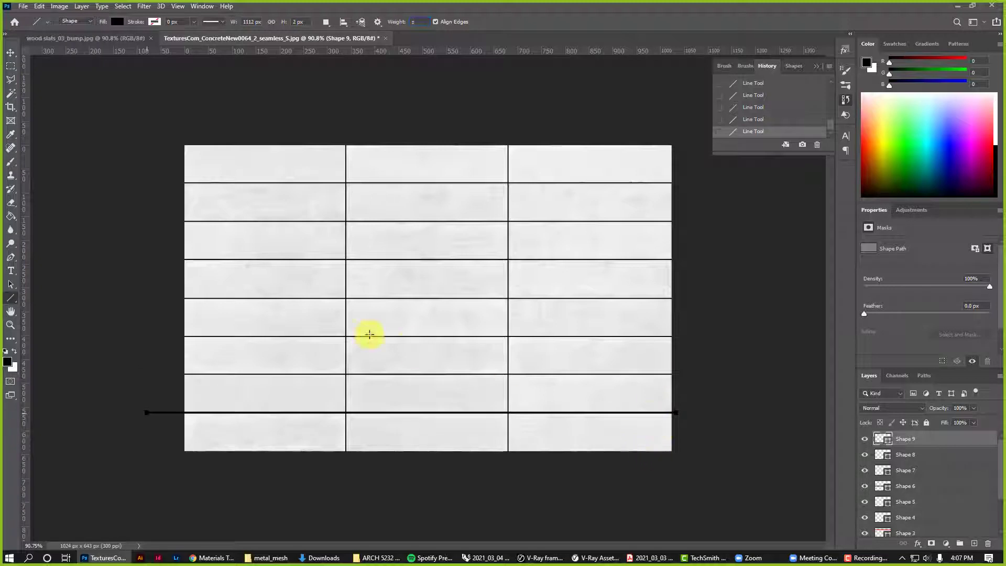
Step: Dismiss the invalid value warning and zoom in on the texture's bottom-right corner
{"action": "left_click", "coordinate": [12, 54]}
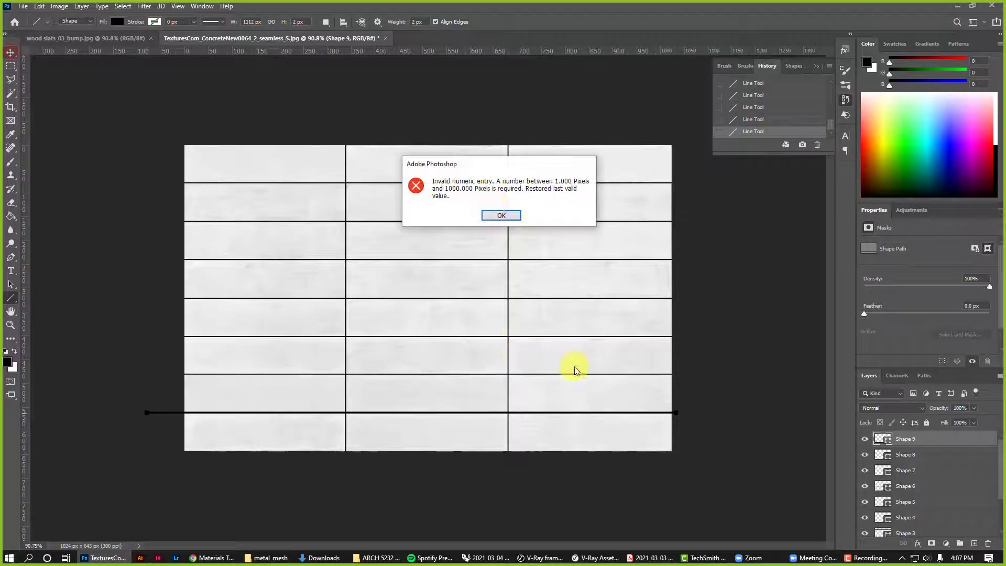
{"action": "left_click", "coordinate": [500, 212]}
{"action": "key", "text": "z"}
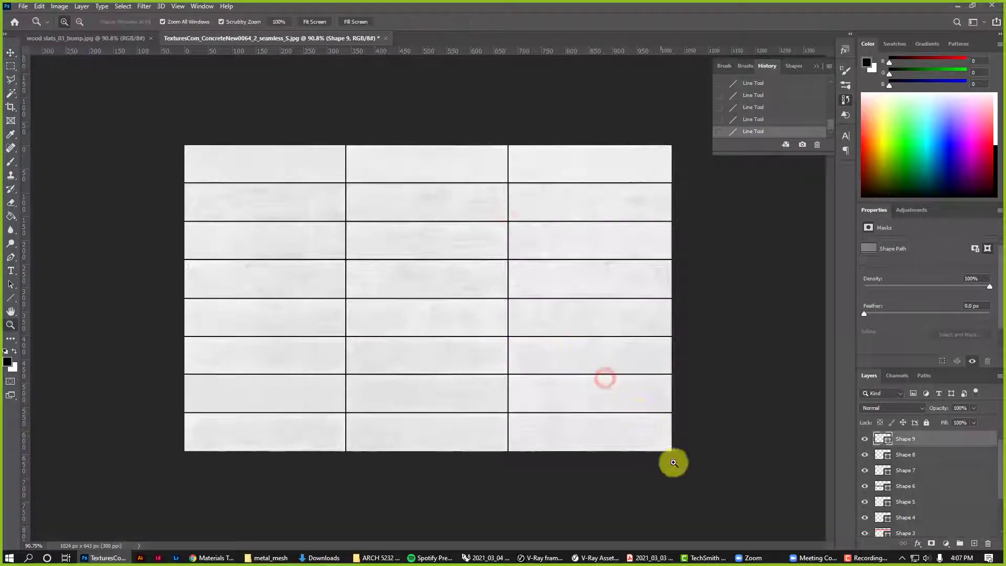
{"action": "mouse_move", "coordinate": [673, 465]}
{"action": "left_mouse_down"}
{"action": "mouse_move", "coordinate": [729, 464]}
{"action": "mouse_move", "coordinate": [688, 461]}
{"action": "left_mouse_up"}
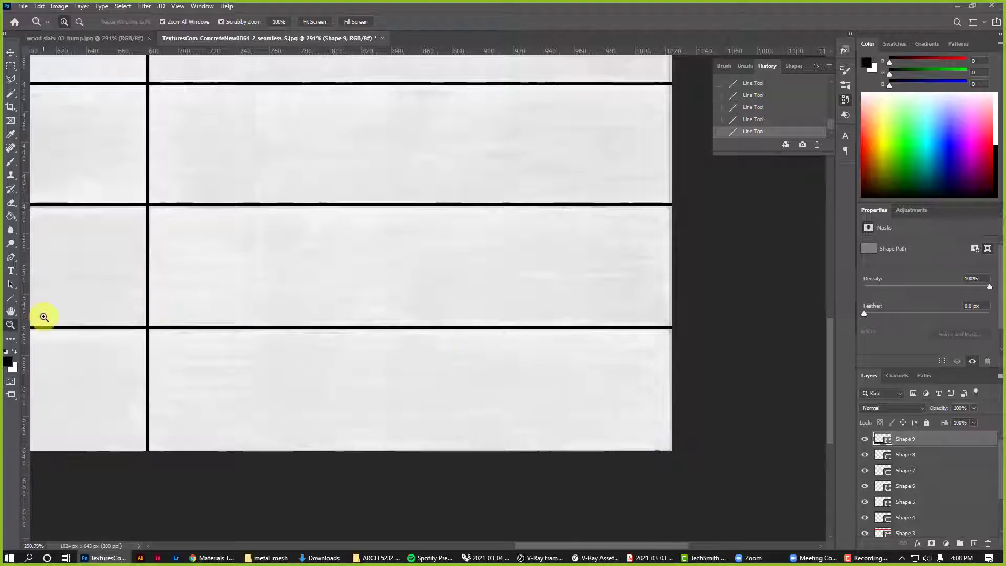
Step: Draw a line near the bottom edge and nudge it down flush with the edge
{"action": "left_click", "coordinate": [11, 297]}
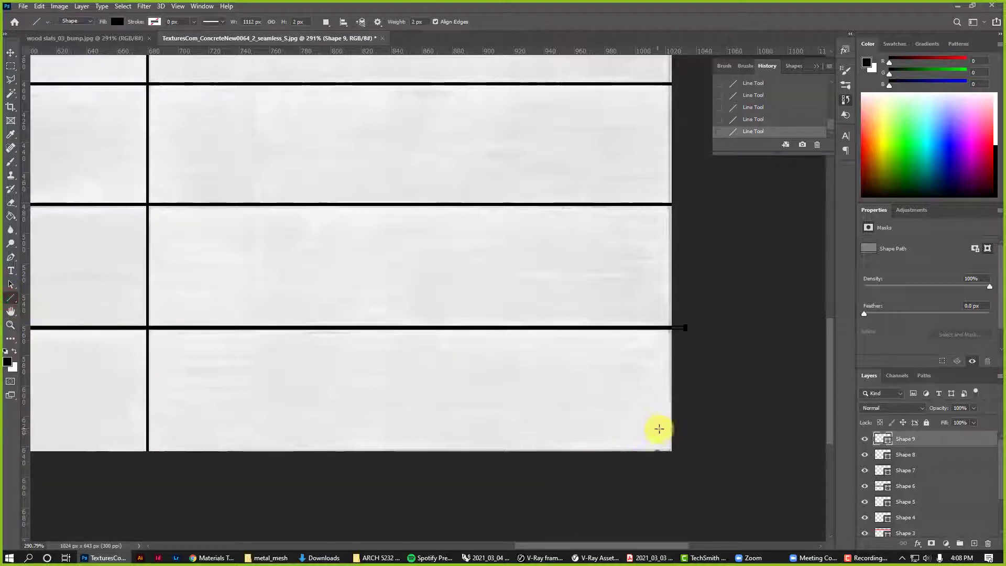
{"action": "left_click_drag", "start_coordinate": [678, 430], "coordinate": [316, 423]}
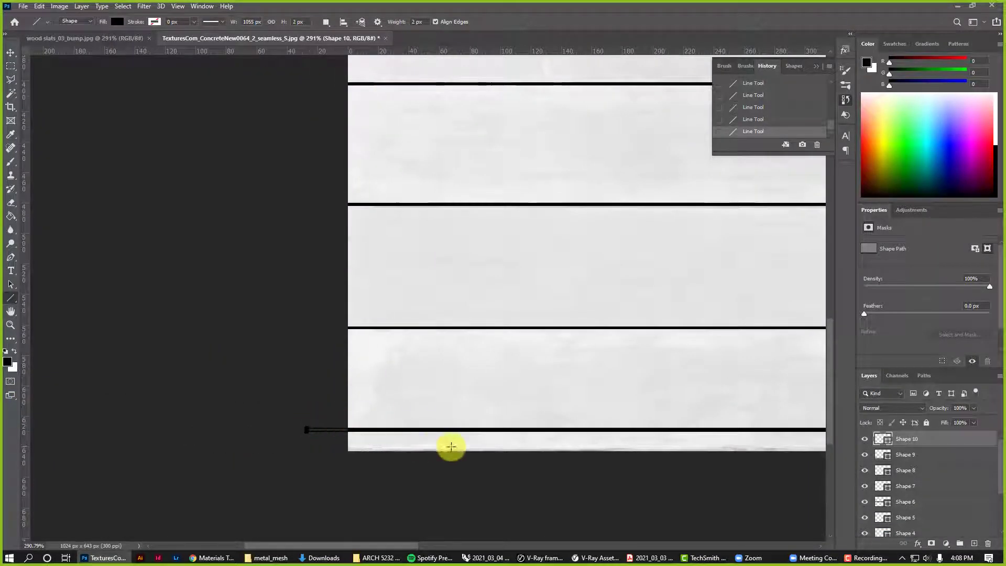
{"action": "key", "text": "v"}
{"action": "key", "text": "Down"}
{"action": "key", "text": "Down"}
{"action": "key", "text": "Down"}
{"action": "key", "text": "Down"}
{"action": "key", "text": "Down"}
{"action": "key", "text": "Down"}
{"action": "key", "text": "Down"}
{"action": "key", "text": "Down"}
{"action": "key", "text": "Down"}
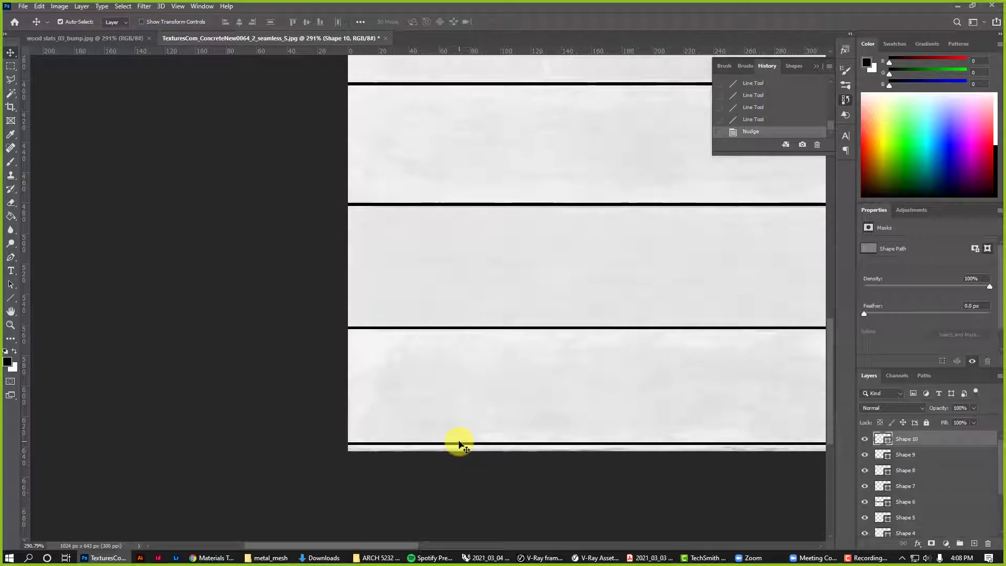
{"action": "key", "text": "Down"}
{"action": "key", "text": "Down"}
{"action": "key", "text": "Down"}
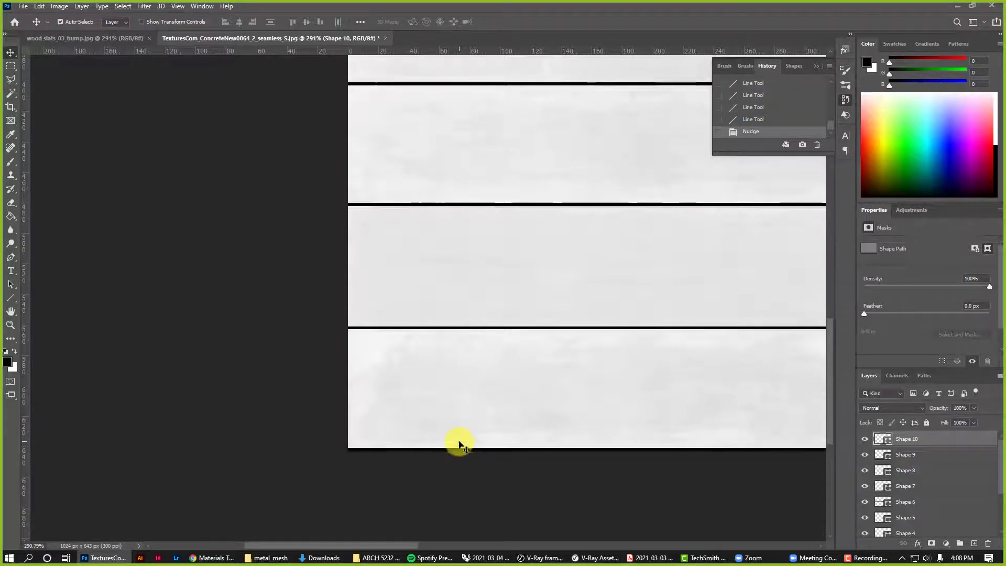
Step: Zoom in and out across the texture to check the grid spacing
{"action": "key", "text": "z"}
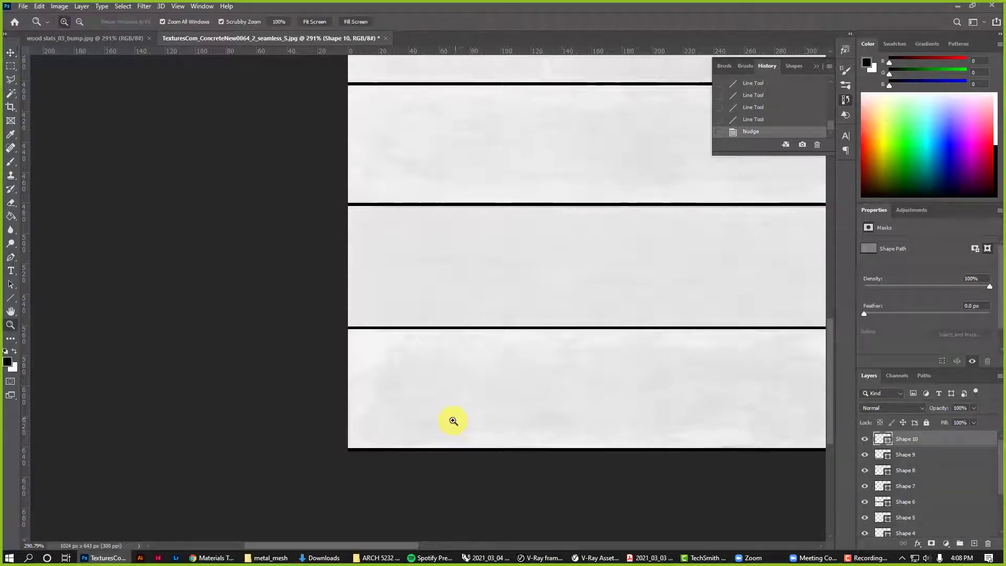
{"action": "left_click_drag", "start_coordinate": [446, 432], "coordinate": [285, 283]}
{"action": "left_click_drag", "start_coordinate": [230, 133], "coordinate": [195, 154]}
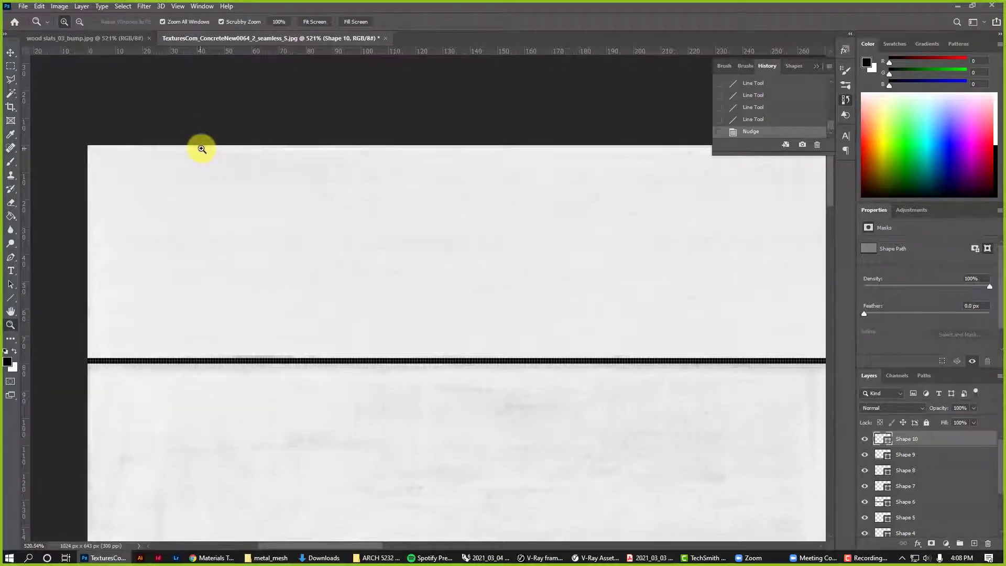
{"action": "left_click_drag", "start_coordinate": [293, 173], "coordinate": [251, 191]}
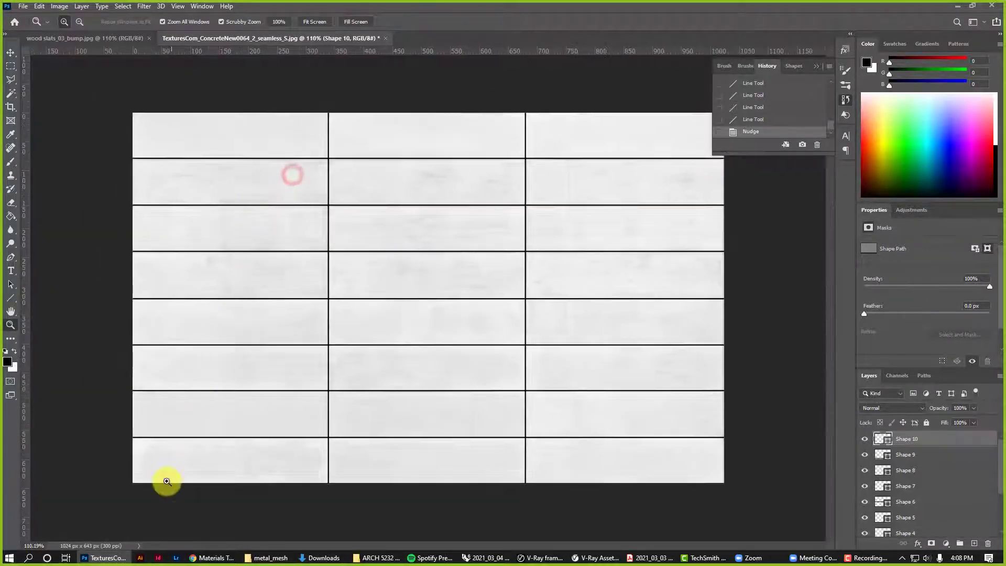
{"action": "mouse_move", "coordinate": [167, 476]}
{"action": "left_mouse_down"}
{"action": "mouse_move", "coordinate": [193, 483]}
{"action": "mouse_move", "coordinate": [153, 491]}
{"action": "left_mouse_up"}
{"action": "mouse_move", "coordinate": [234, 433]}
{"action": "left_mouse_down"}
{"action": "mouse_move", "coordinate": [218, 438]}
{"action": "mouse_move", "coordinate": [231, 433]}
{"action": "left_mouse_up"}
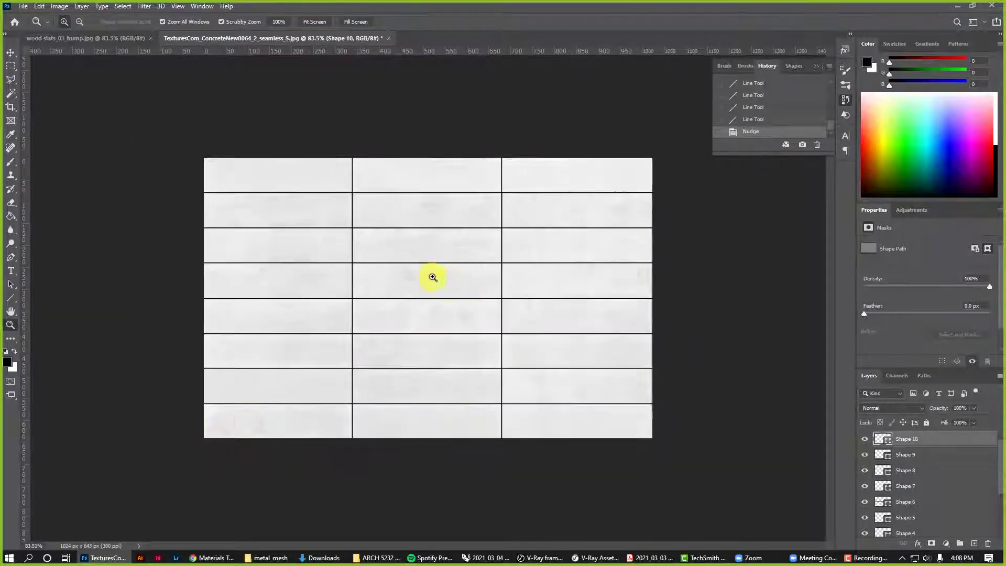
{"action": "left_click_drag", "start_coordinate": [451, 286], "coordinate": [505, 97]}
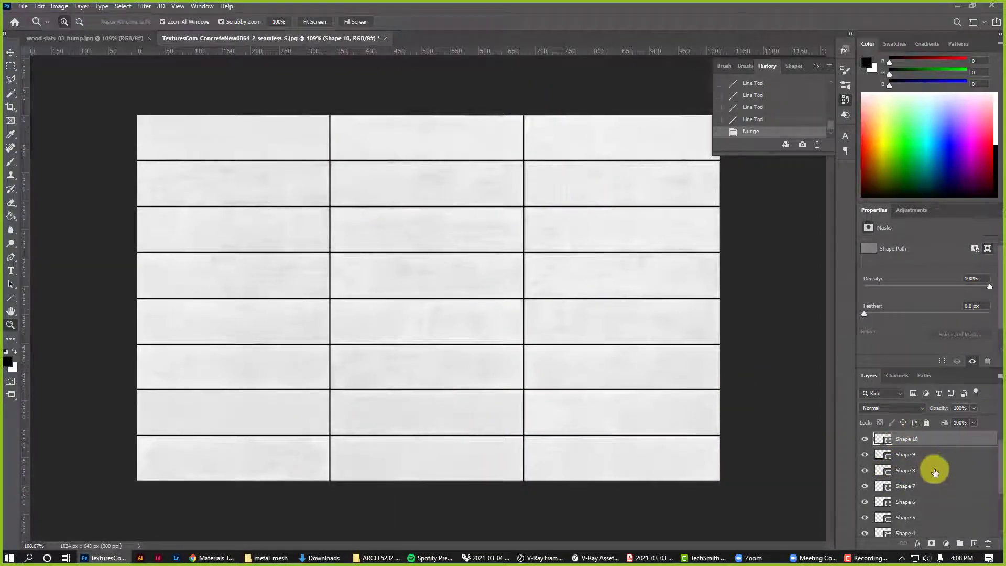
Step: Select layers Shape 10 through Shape 1 and merge them with Merge Shapes
{"action": "scroll", "coordinate": [935, 471], "scroll_direction": "down", "scroll_amount": 3}
{"action": "left_click", "coordinate": [937, 512], "text": "shift"}
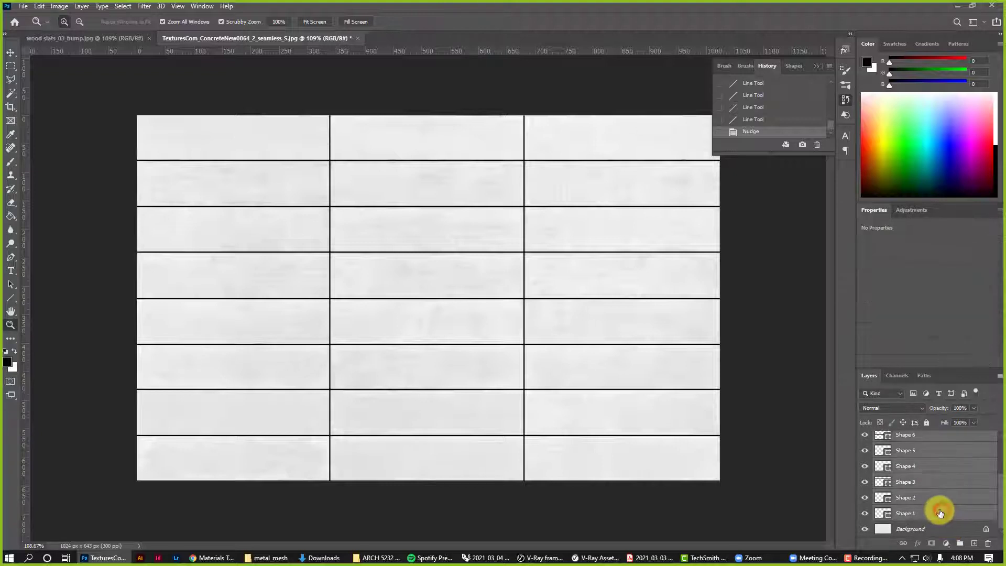
{"action": "right_click", "coordinate": [939, 513]}
{"action": "key", "text": "Escape"}
{"action": "left_click", "coordinate": [938, 516]}
{"action": "scroll", "coordinate": [940, 509], "scroll_direction": "up", "scroll_amount": 2}
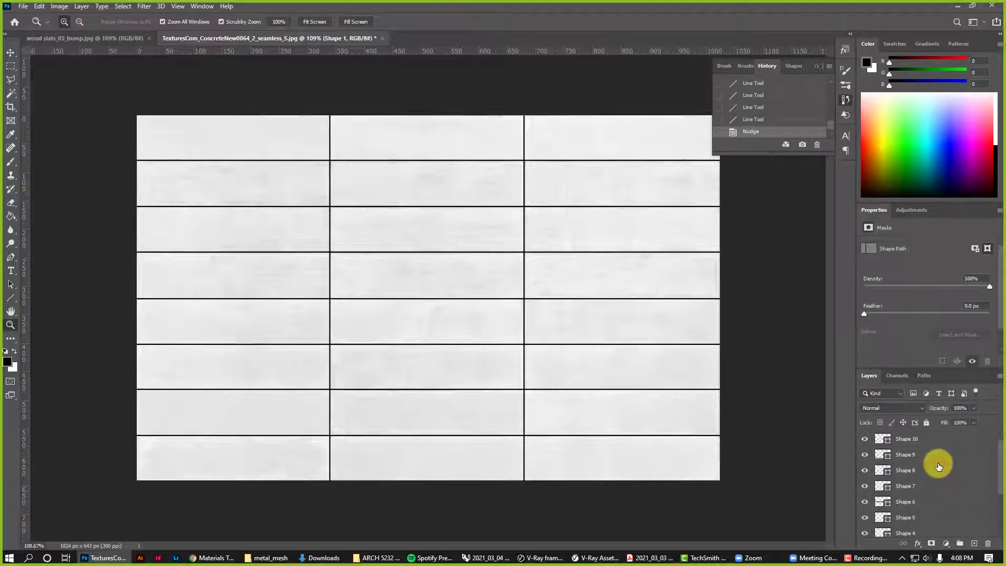
{"action": "left_click", "coordinate": [933, 440], "text": "shift"}
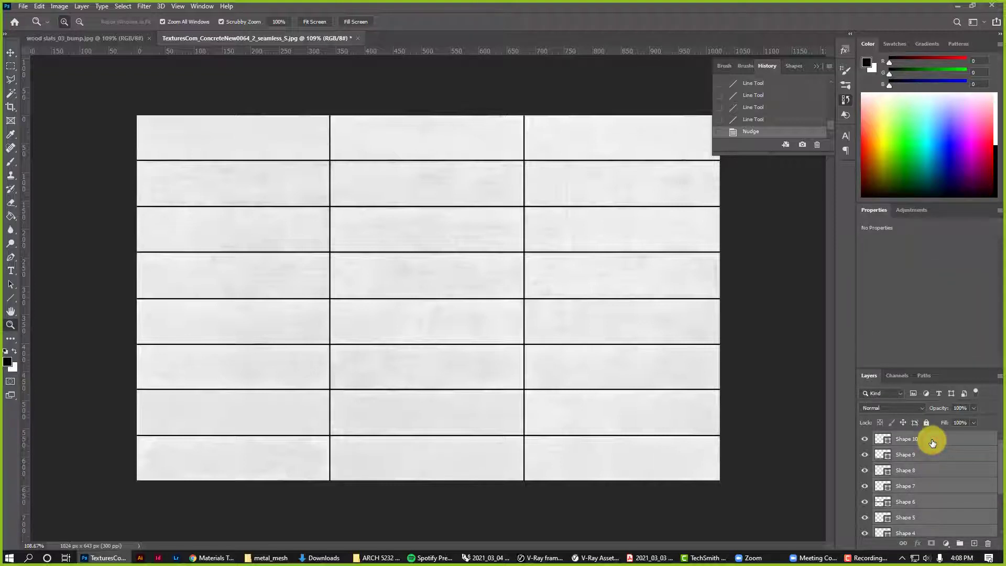
{"action": "right_click", "coordinate": [930, 439]}
{"action": "left_click", "coordinate": [915, 310]}
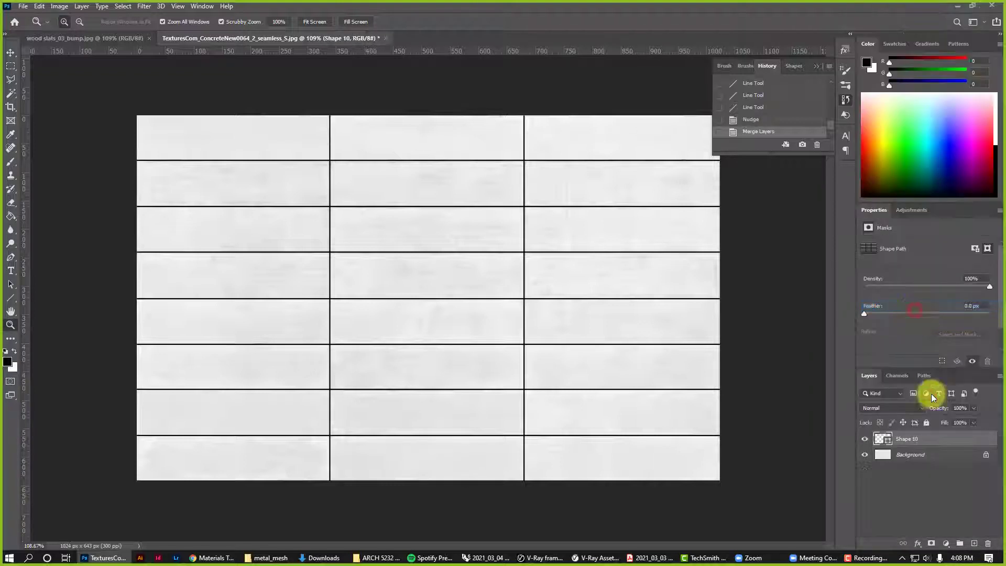
Step: Toggle the merged Shape 10 layer's visibility to compare the texture with and without lines
{"action": "left_click", "coordinate": [867, 439]}
{"action": "left_click", "coordinate": [867, 439]}
{"action": "left_click", "coordinate": [867, 439]}
{"action": "left_click", "coordinate": [867, 438]}
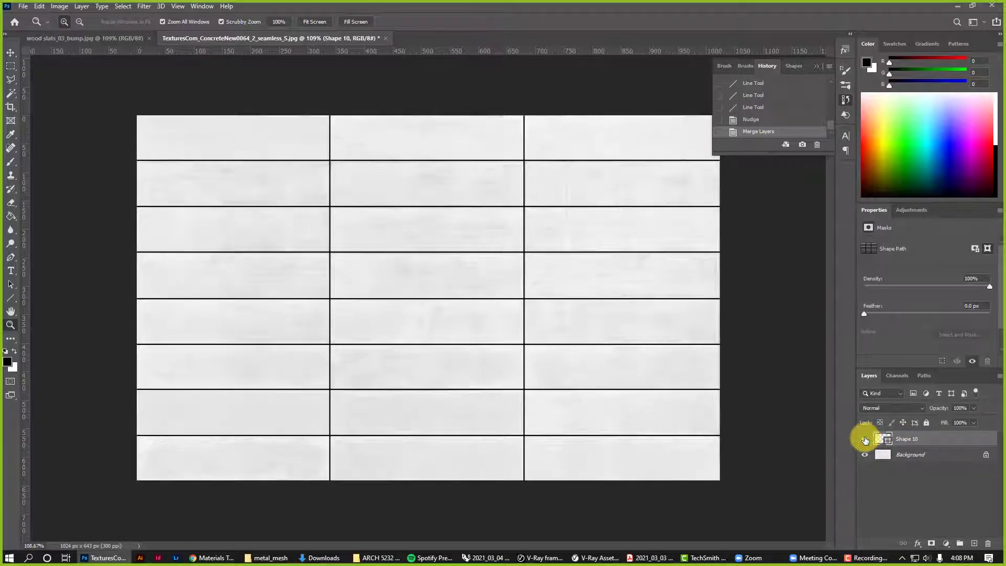
{"action": "left_click", "coordinate": [865, 440]}
{"action": "left_click", "coordinate": [865, 440]}
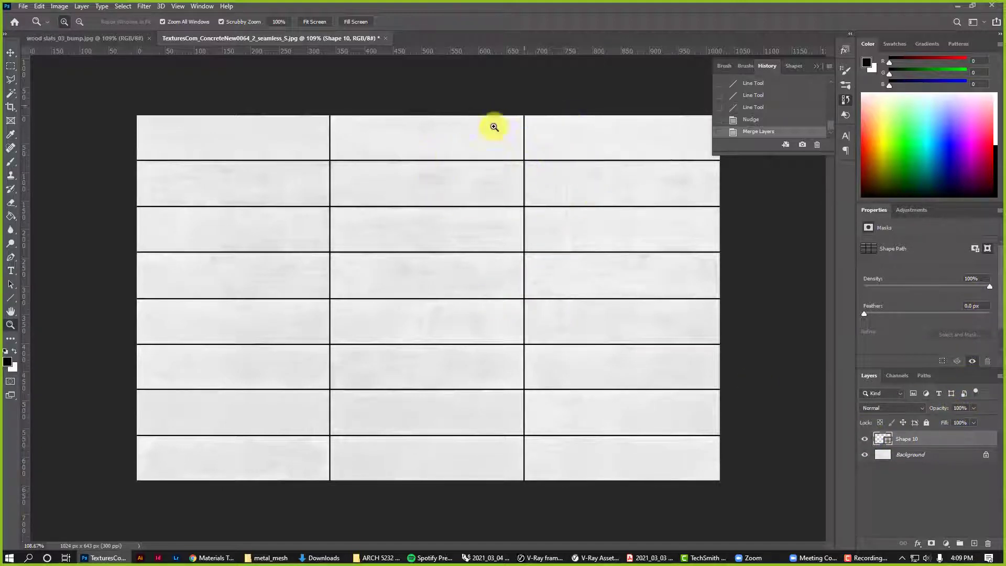
Step: Start a Gaussian Blur on the grid layer, rasterizing Shape 10 and previewing a 0.5 px radius
{"action": "left_click_drag", "start_coordinate": [515, 148], "coordinate": [517, 197]}
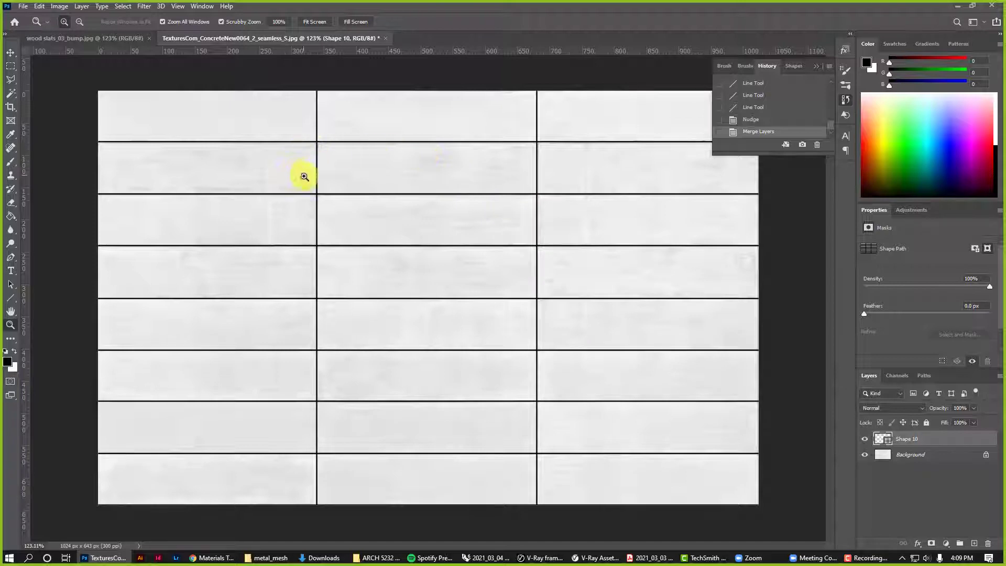
{"action": "left_click", "coordinate": [144, 10]}
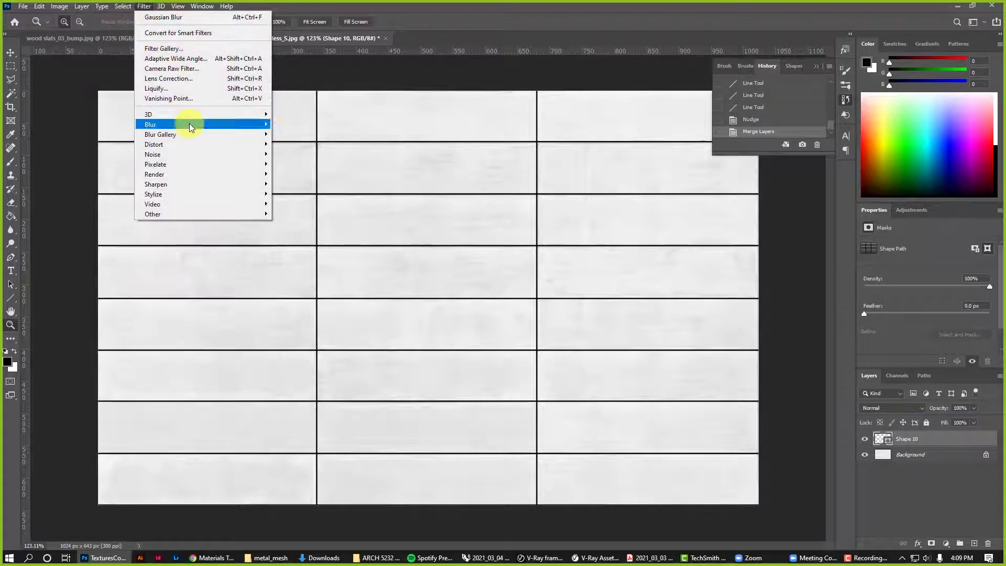
{"action": "mouse_move", "coordinate": [193, 126]}
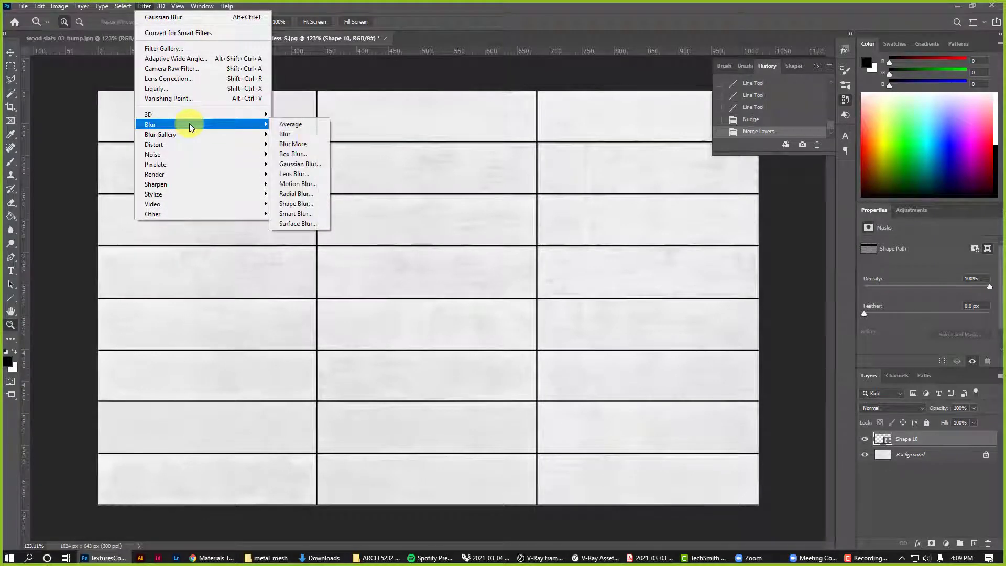
{"action": "left_click", "coordinate": [306, 165]}
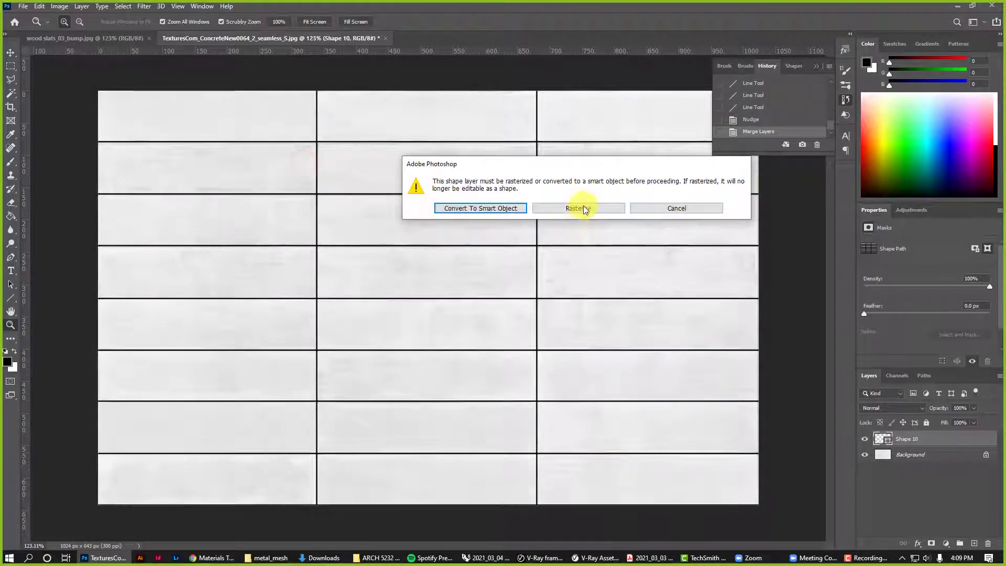
{"action": "left_click", "coordinate": [586, 209]}
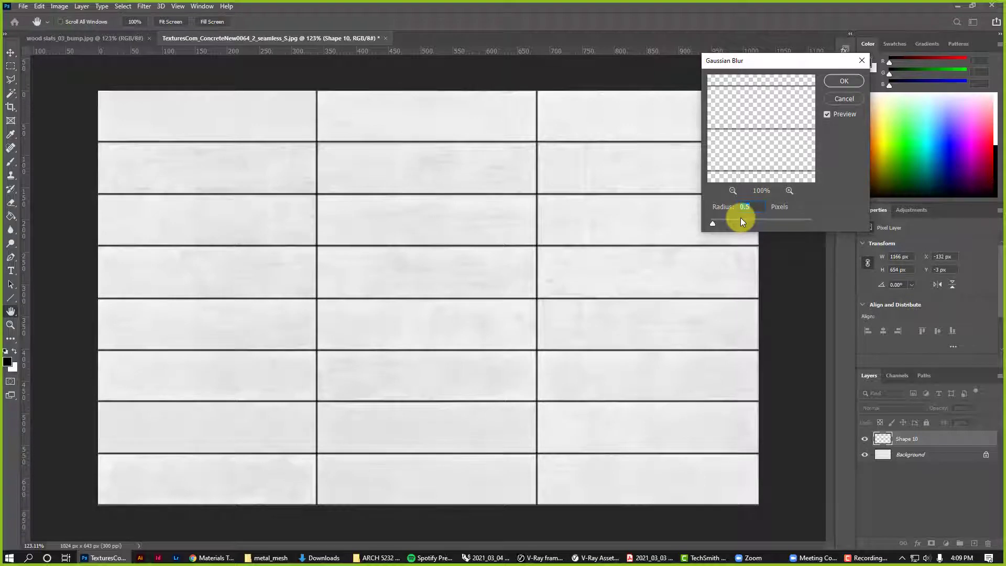
Step: Apply the 0.5 px Gaussian blur and zoom in to inspect the softened lines
{"action": "left_click", "coordinate": [844, 81]}
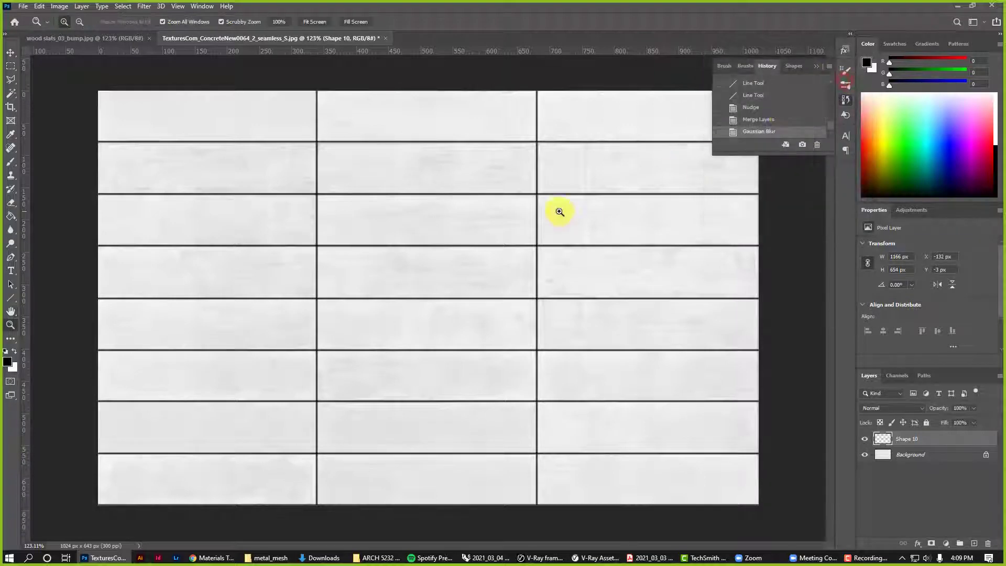
{"action": "key", "text": "z"}
{"action": "left_click_drag", "start_coordinate": [559, 190], "coordinate": [607, 187]}
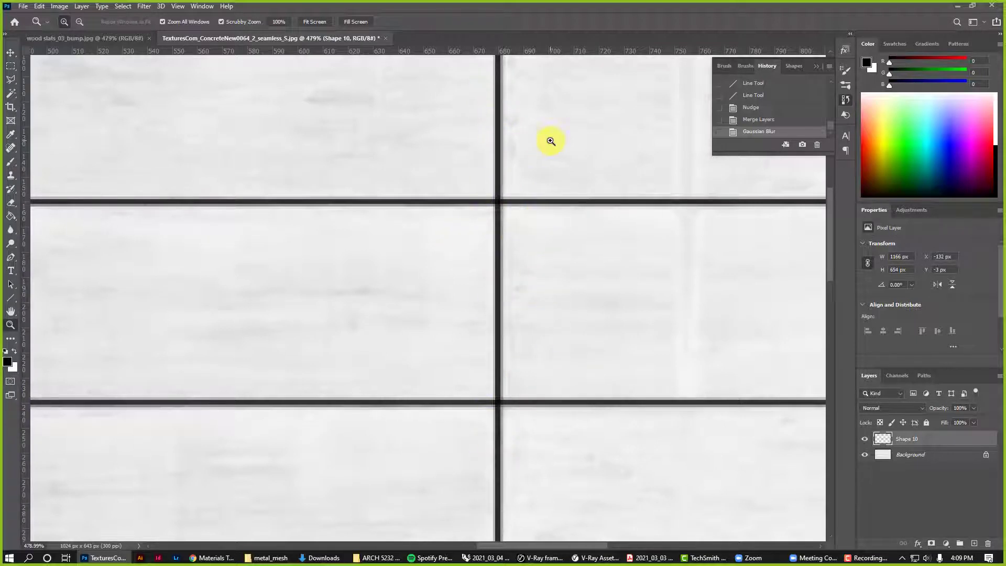
{"action": "left_click_drag", "start_coordinate": [506, 237], "coordinate": [453, 298]}
Step: Lower the Shape 10 layer opacity to 75% and check the whole texture
{"action": "left_click", "coordinate": [976, 409]}
{"action": "mouse_move", "coordinate": [972, 419]}
{"action": "left_mouse_down"}
{"action": "mouse_move", "coordinate": [953, 420]}
{"action": "mouse_move", "coordinate": [964, 417]}
{"action": "left_mouse_up"}
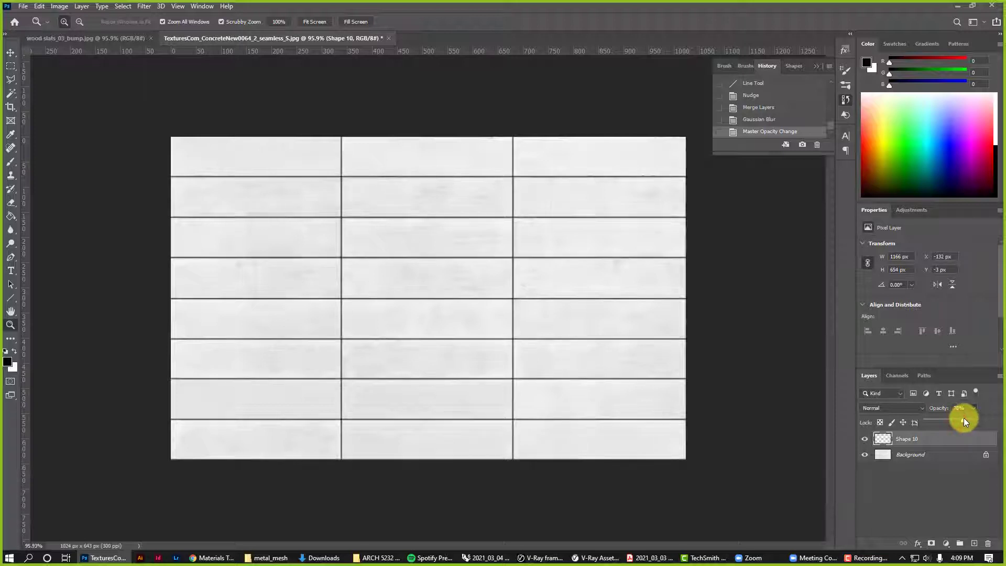
{"action": "left_click_drag", "start_coordinate": [545, 312], "coordinate": [561, 311]}
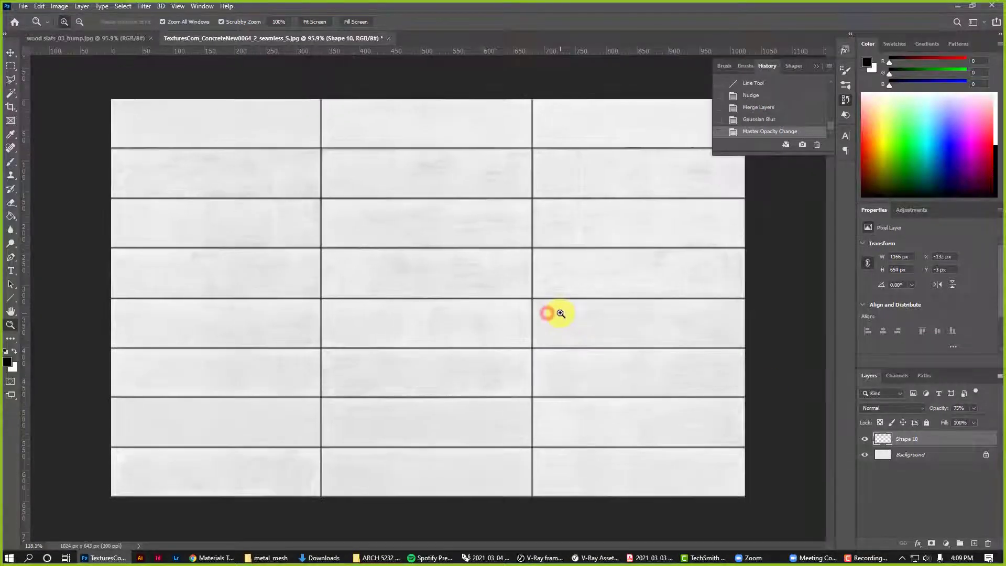
{"action": "left_click_drag", "start_coordinate": [438, 310], "coordinate": [435, 313]}
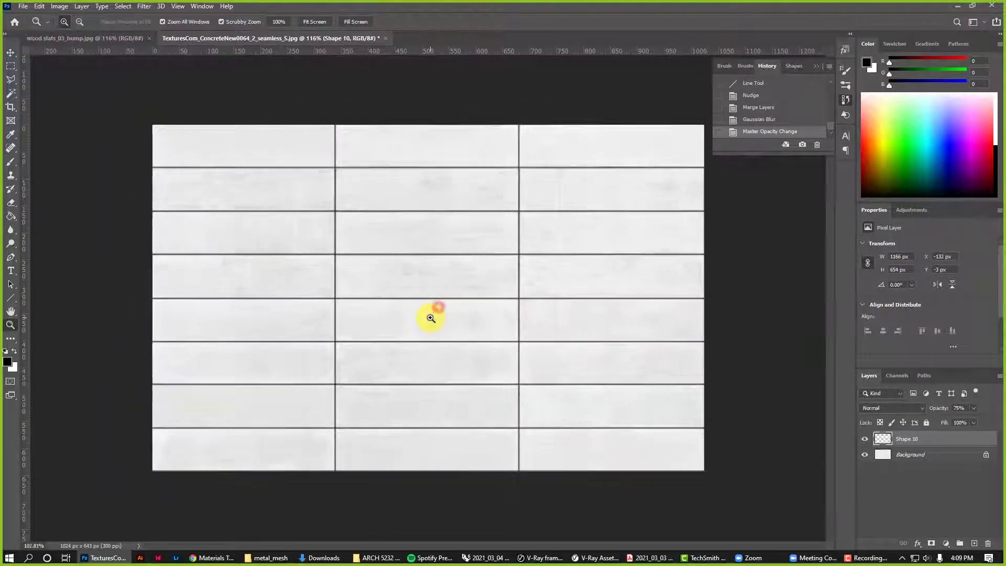
Step: Save as JPEG TexturesCom_ConcreteNew0064_2_seamless_S_bump in ARCH 5232 Spring 2021 at Quality 12
{"action": "left_click", "coordinate": [23, 6]}
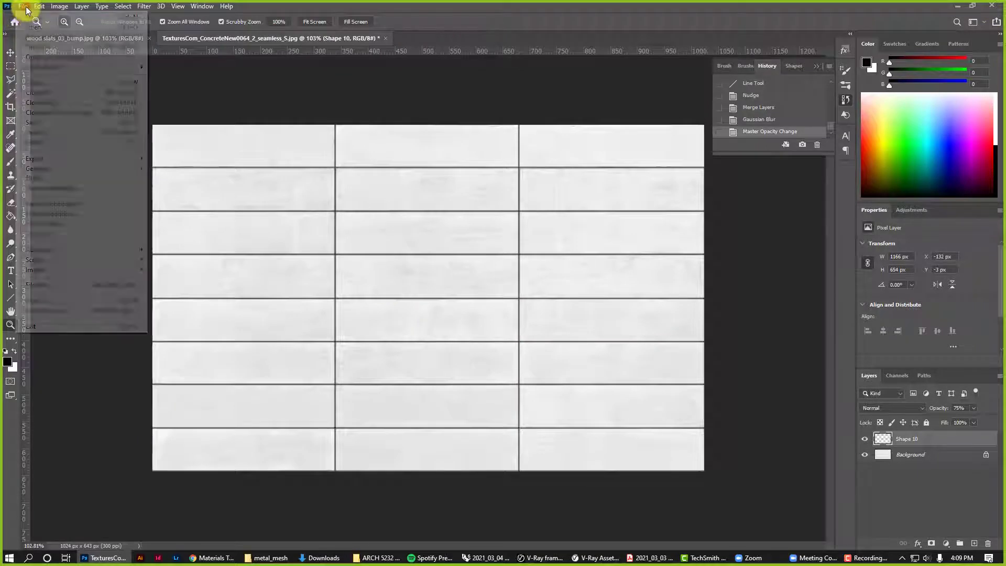
{"action": "left_click", "coordinate": [79, 133]}
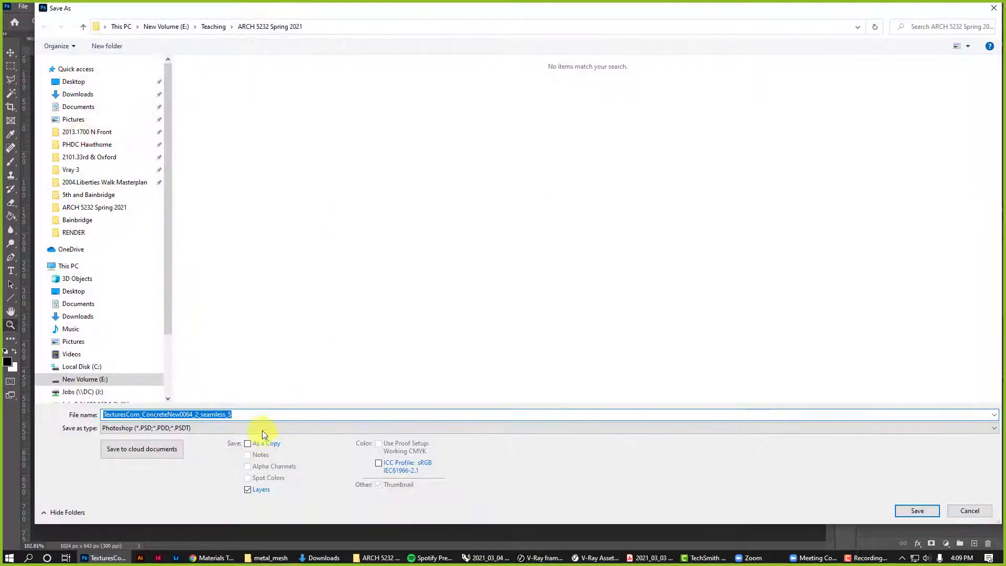
{"action": "left_click", "coordinate": [262, 429]}
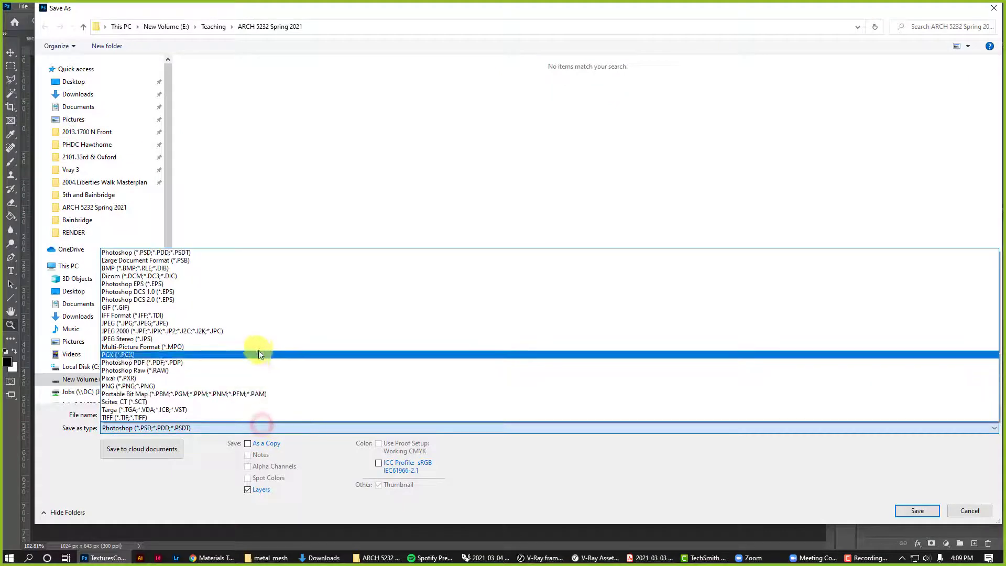
{"action": "left_click", "coordinate": [271, 323]}
{"action": "left_click", "coordinate": [443, 93]}
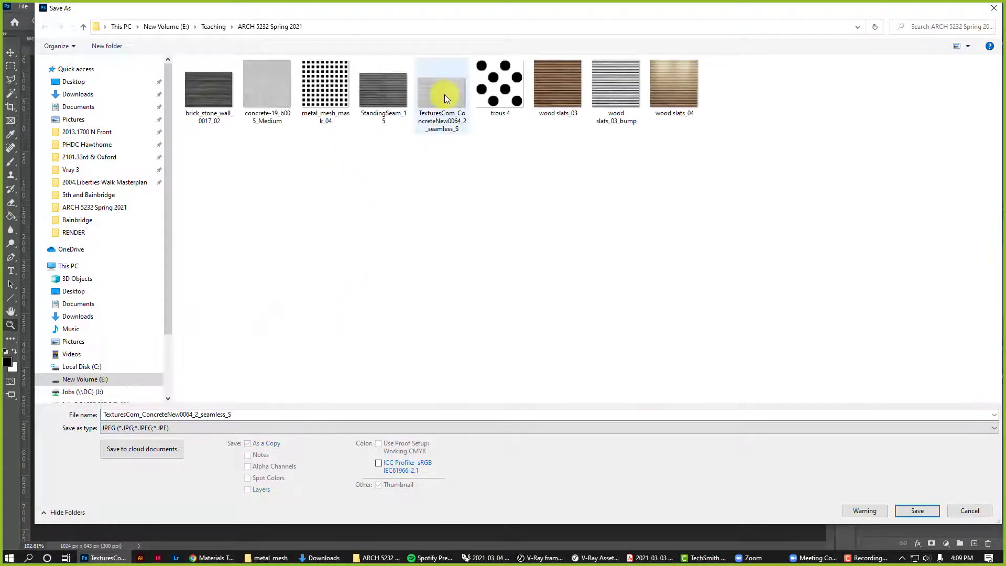
{"action": "double_click", "coordinate": [251, 415]}
{"action": "left_click", "coordinate": [250, 415]}
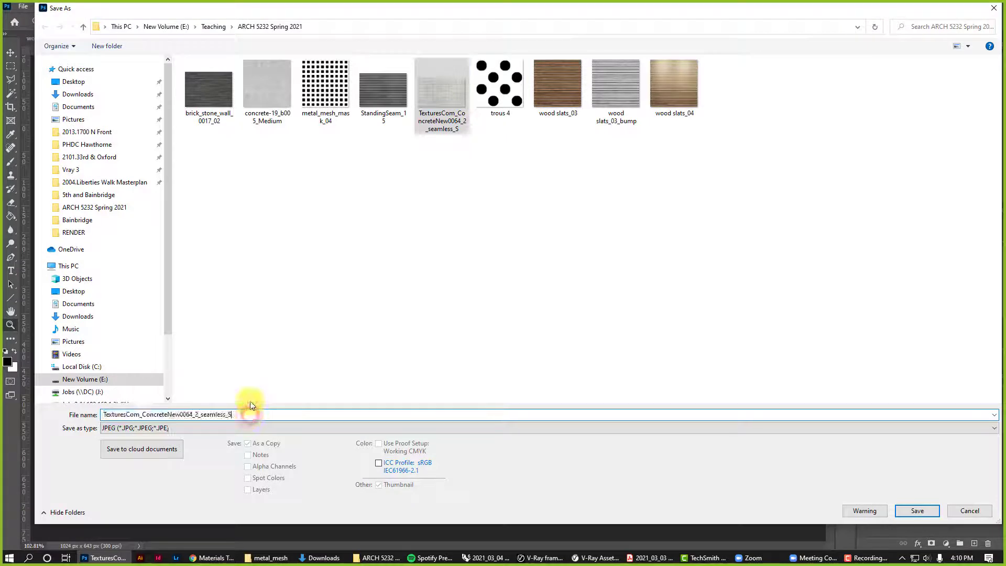
{"action": "type", "text": "_bo"}
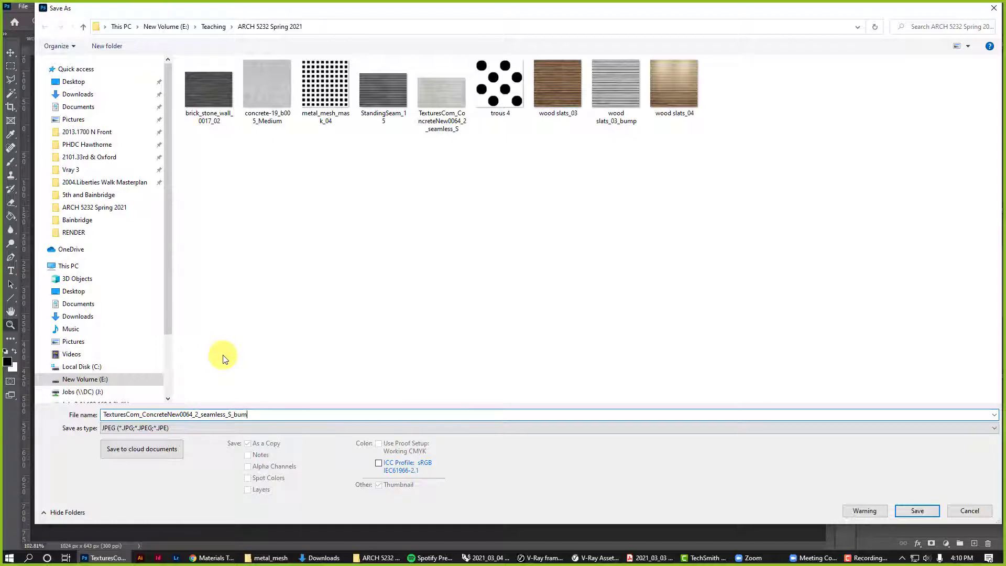
{"action": "left_click", "coordinate": [917, 510]}
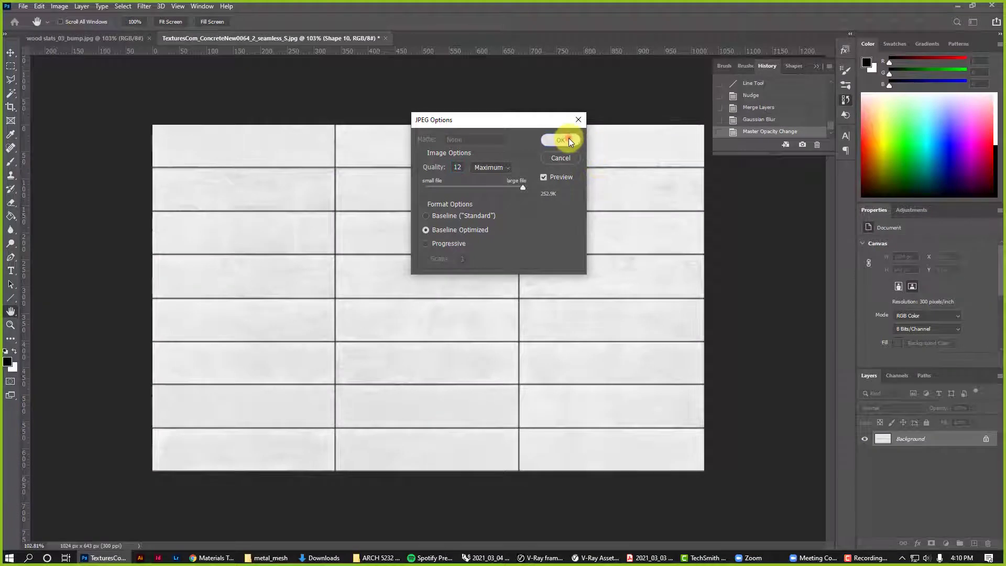
{"action": "left_click", "coordinate": [569, 138]}
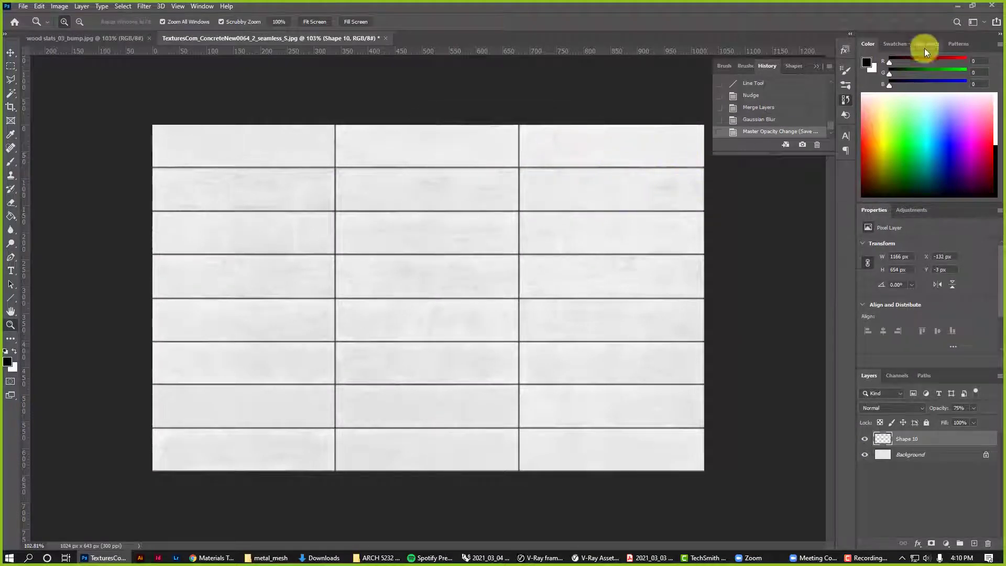
Step: Add a new Generic material in the Asset Editor and name it 'Concrete panel'
{"action": "left_click", "coordinate": [958, 7]}
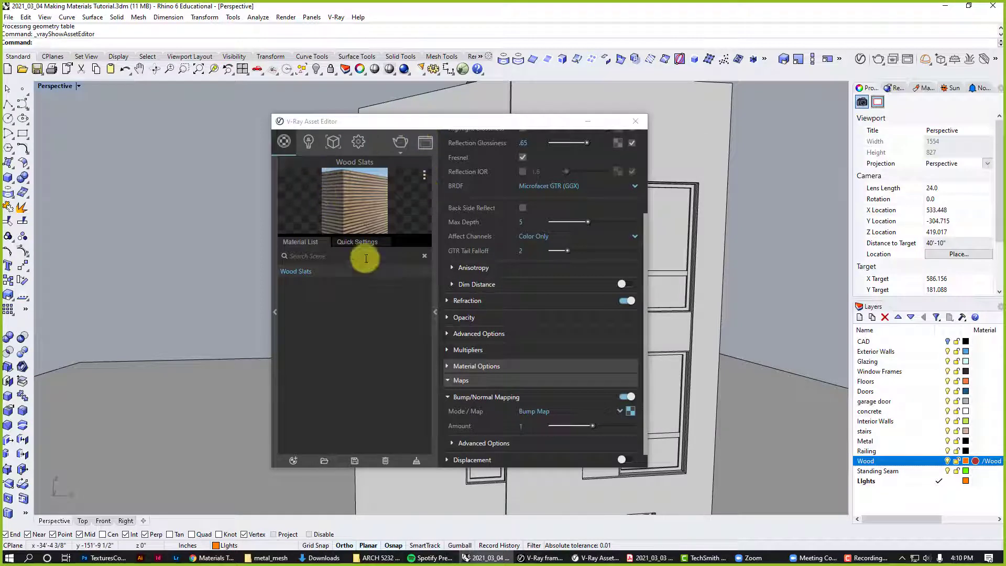
{"action": "left_click", "coordinate": [294, 460]}
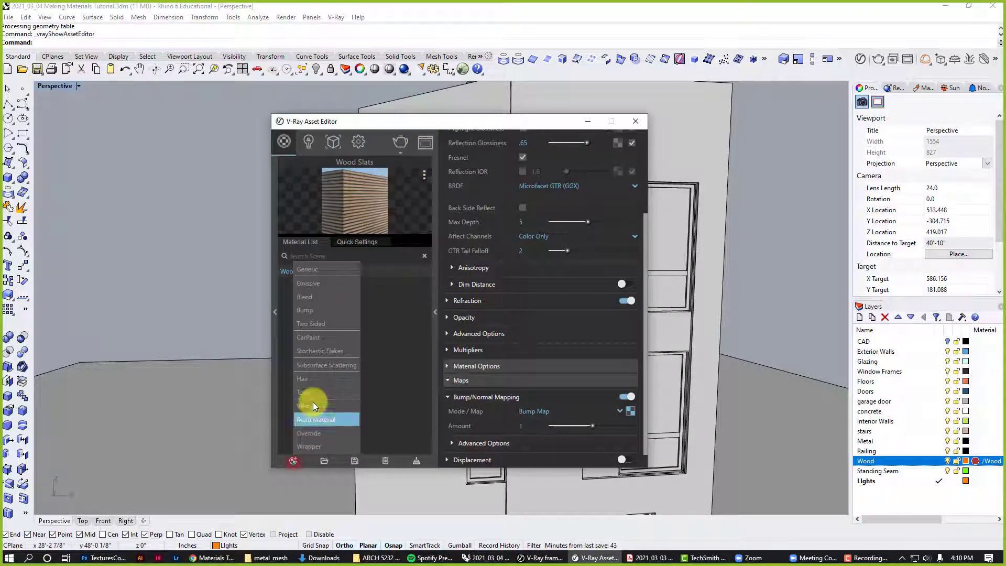
{"action": "left_click", "coordinate": [320, 266]}
{"action": "double_click", "coordinate": [297, 273]}
{"action": "type", "text": "Co"}
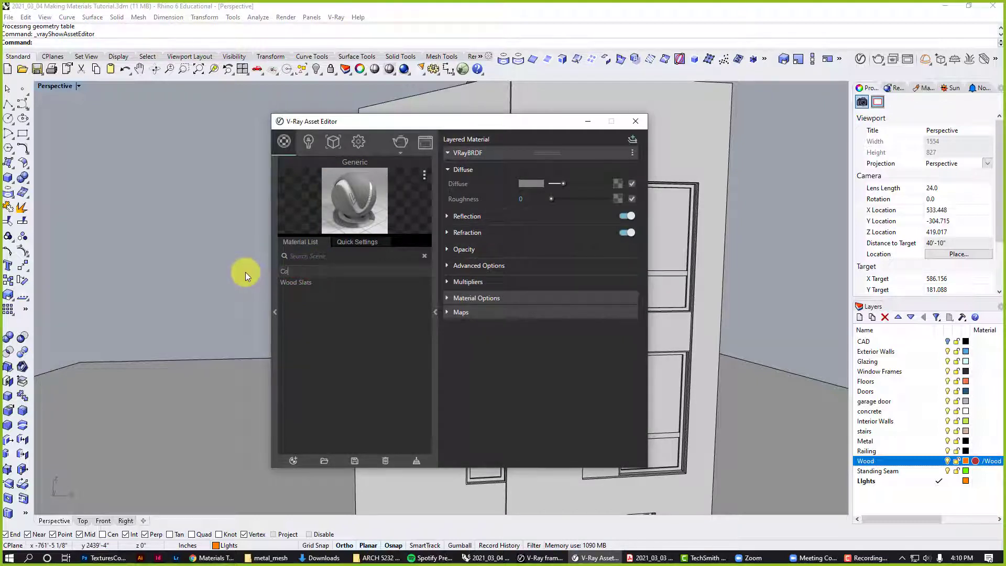
{"action": "type", "text": "ncrete panel"}
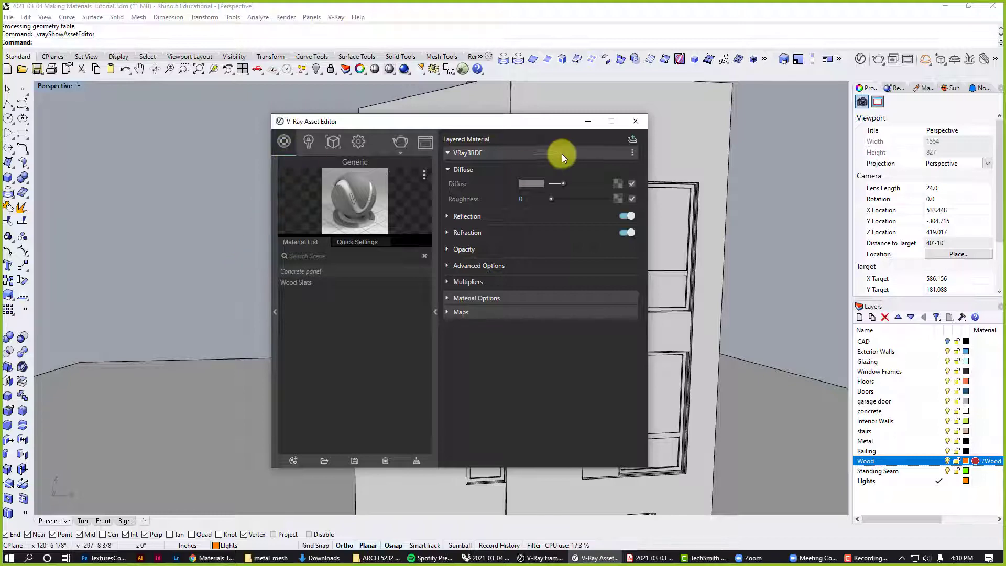
Step: Load TexturesCom_ConcreteNew0064_2_seamless_S as a Bitmap in the Concrete panel Diffuse slot
{"action": "left_click", "coordinate": [618, 184]}
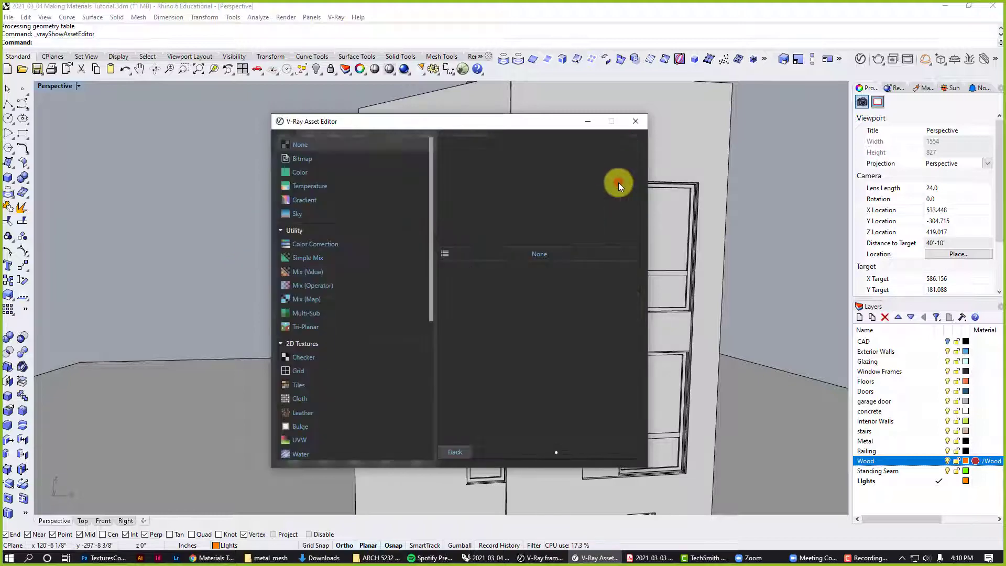
{"action": "left_click", "coordinate": [326, 159]}
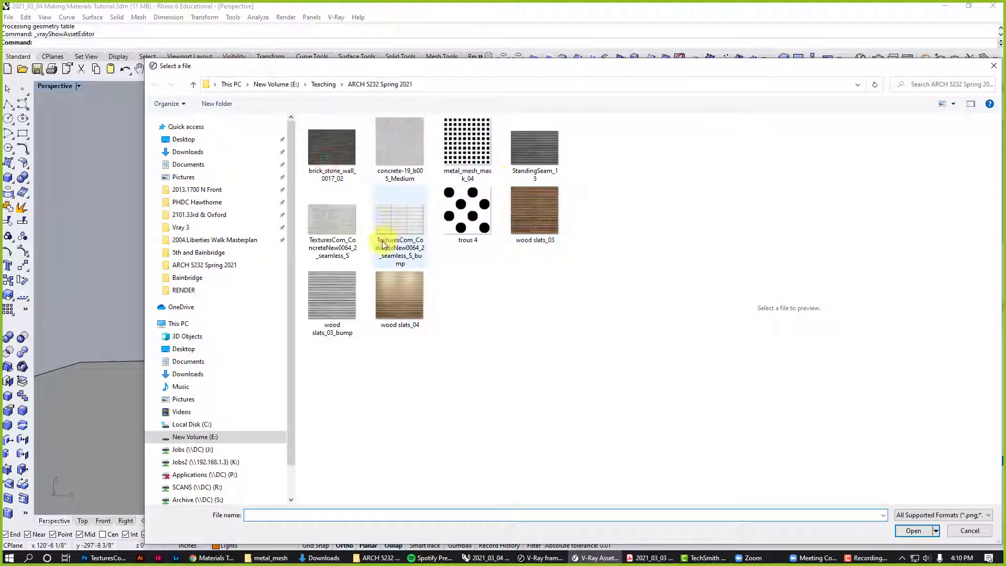
{"action": "left_click", "coordinate": [333, 215]}
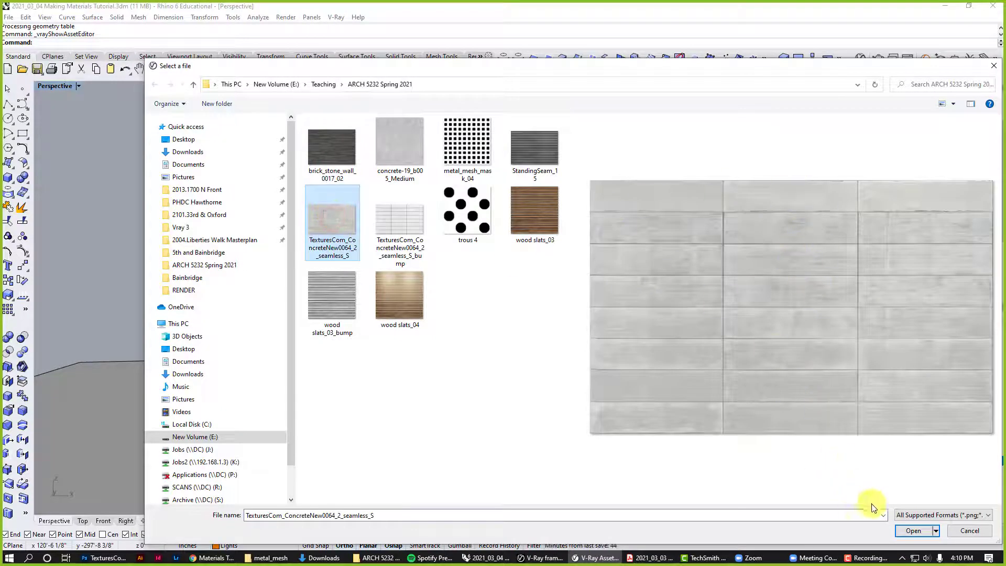
{"action": "left_click", "coordinate": [917, 531]}
{"action": "left_click", "coordinate": [461, 449]}
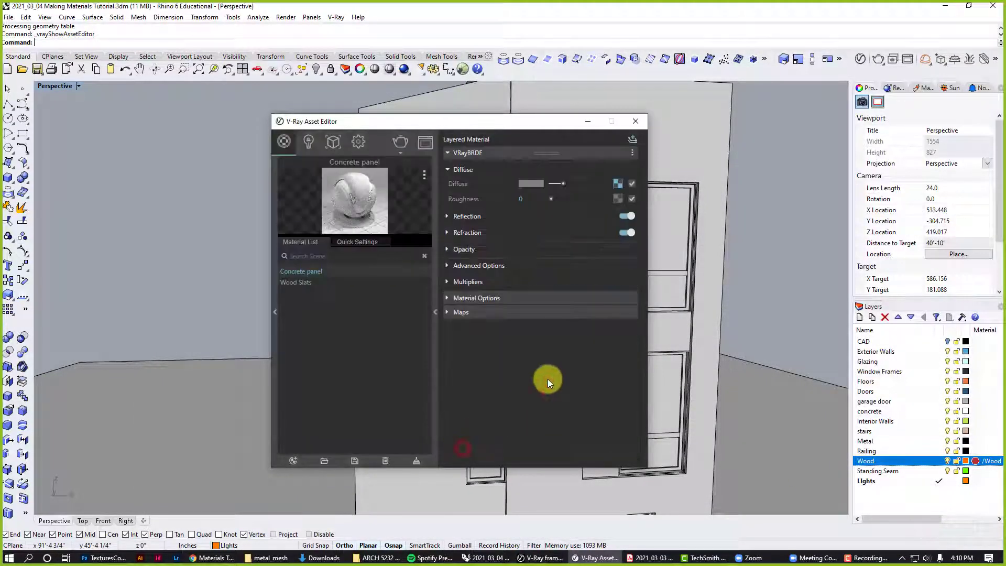
{"action": "left_click", "coordinate": [448, 216]}
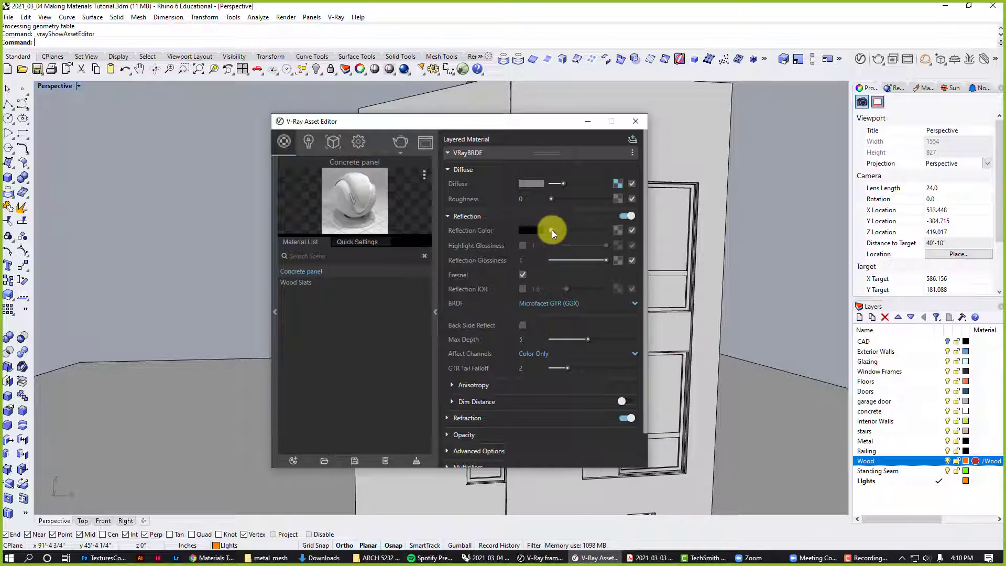
Step: Set the reflection colour to white and reflection glossiness to 0.75
{"action": "left_click_drag", "start_coordinate": [552, 230], "coordinate": [601, 229]}
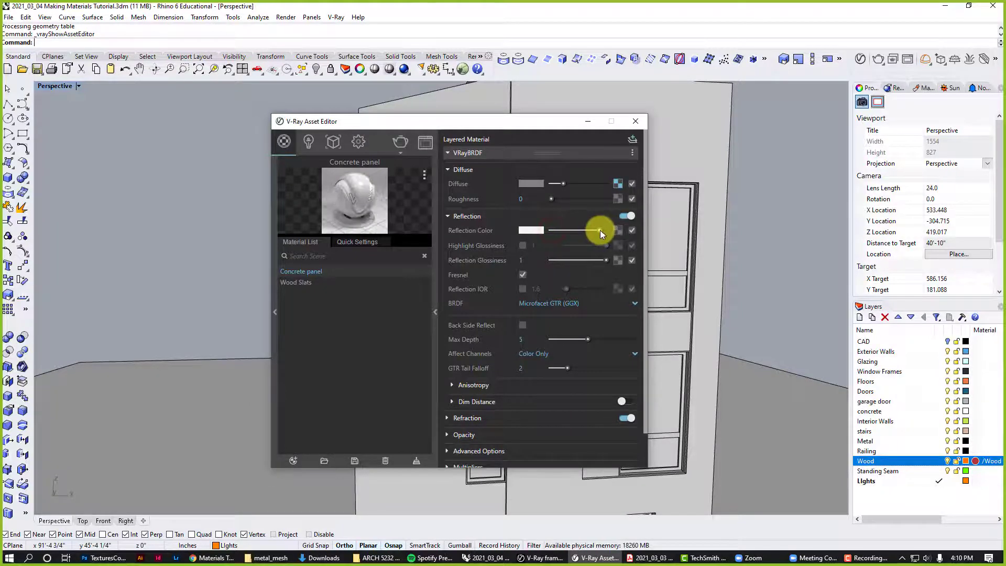
{"action": "left_click", "coordinate": [530, 260]}
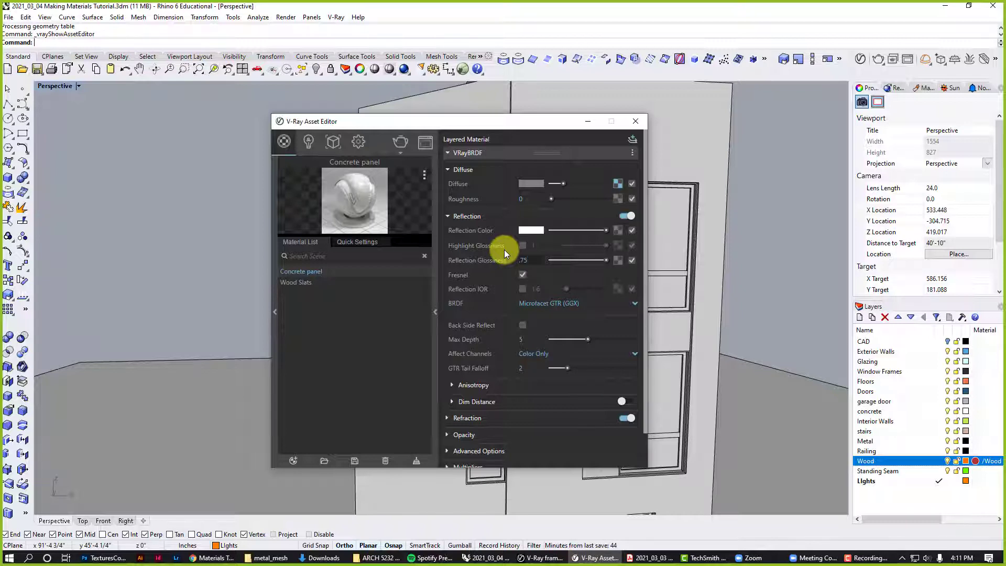
{"action": "type", "text": ".75"}
{"action": "key", "text": "Return"}
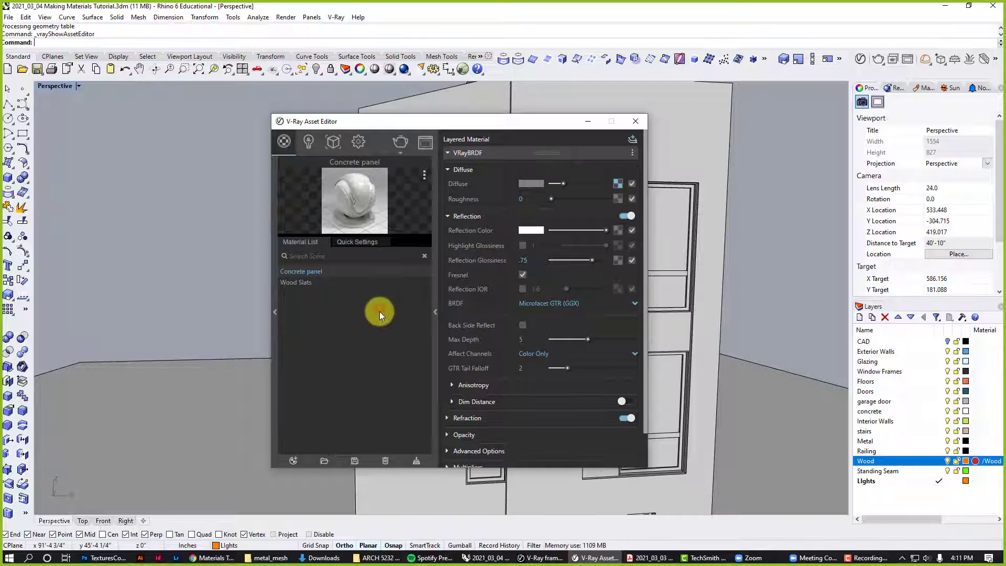
Step: Switch the material preview to the Wall Closeup scene
{"action": "left_click", "coordinate": [424, 175]}
{"action": "left_click", "coordinate": [397, 270]}
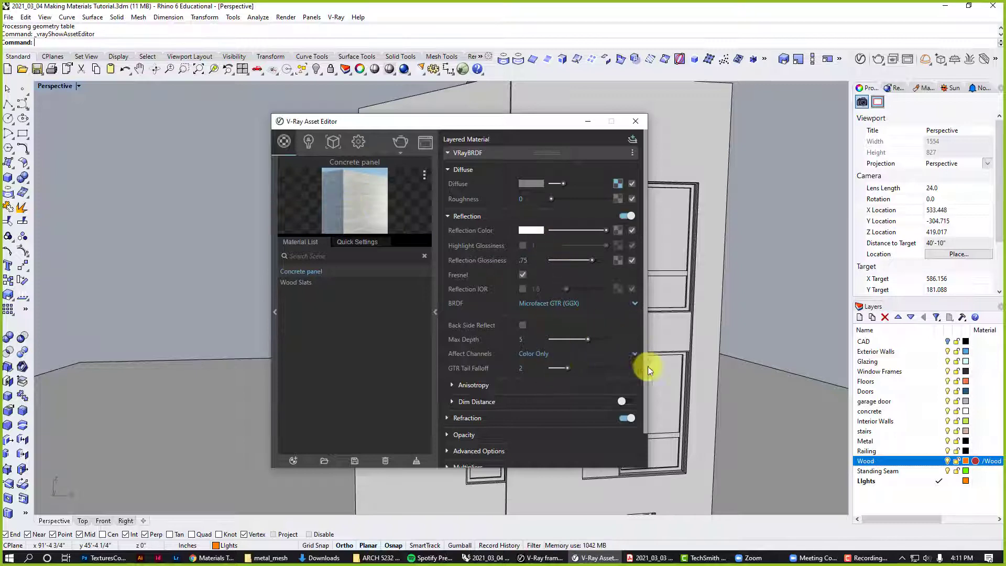
{"action": "left_click_drag", "start_coordinate": [644, 313], "coordinate": [641, 375]}
Step: Turn on Bump/Normal Mapping in the Maps rollout and expand its settings
{"action": "left_click", "coordinate": [448, 459]}
{"action": "scroll", "coordinate": [602, 407], "scroll_direction": "down", "scroll_amount": 2}
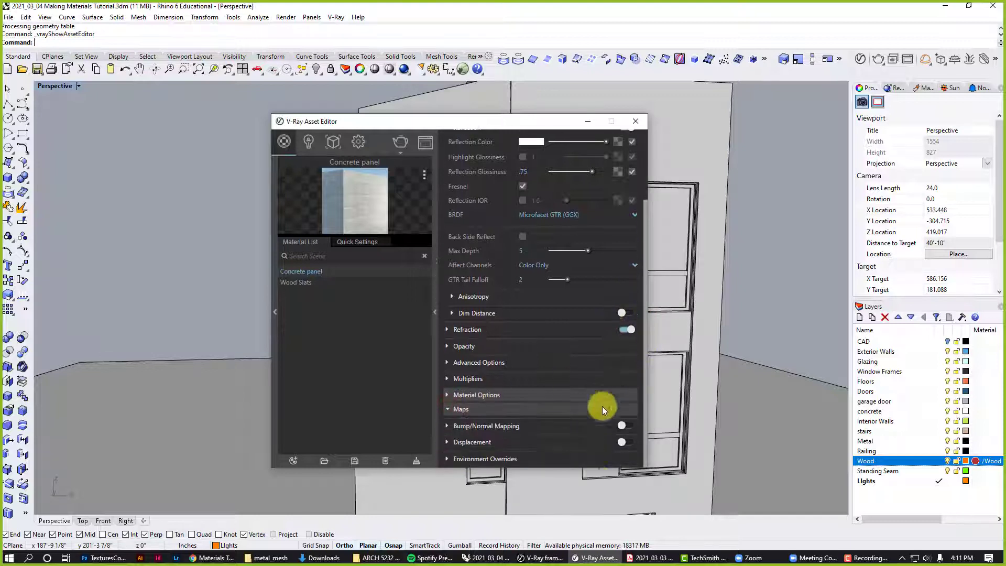
{"action": "left_click", "coordinate": [625, 425]}
{"action": "left_click", "coordinate": [448, 426]}
{"action": "scroll", "coordinate": [550, 421], "scroll_direction": "down", "scroll_amount": 2}
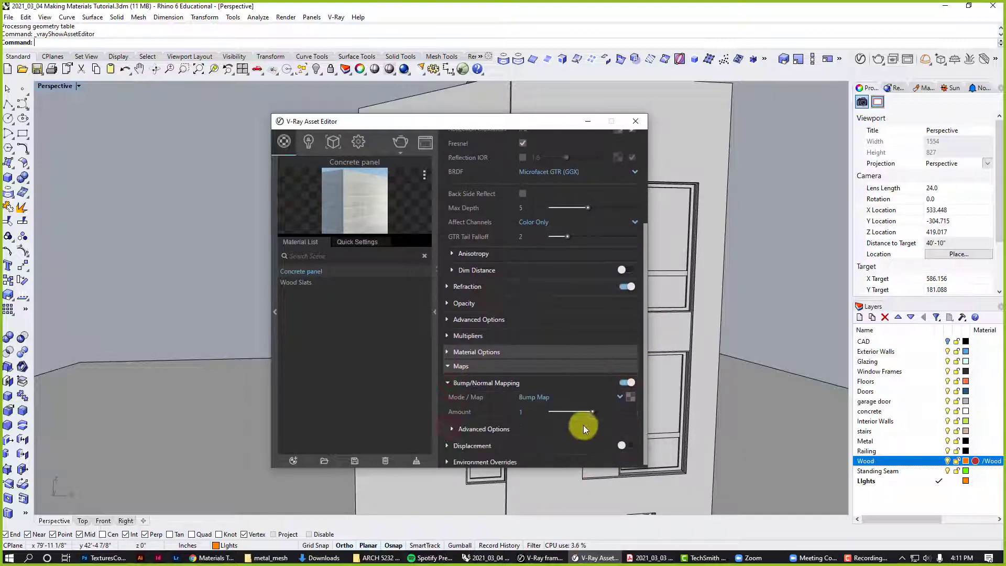
Step: Load TexturesCom_ConcreteNew0064_2_seamless_S_bump as the bump map bitmap
{"action": "left_click", "coordinate": [630, 394]}
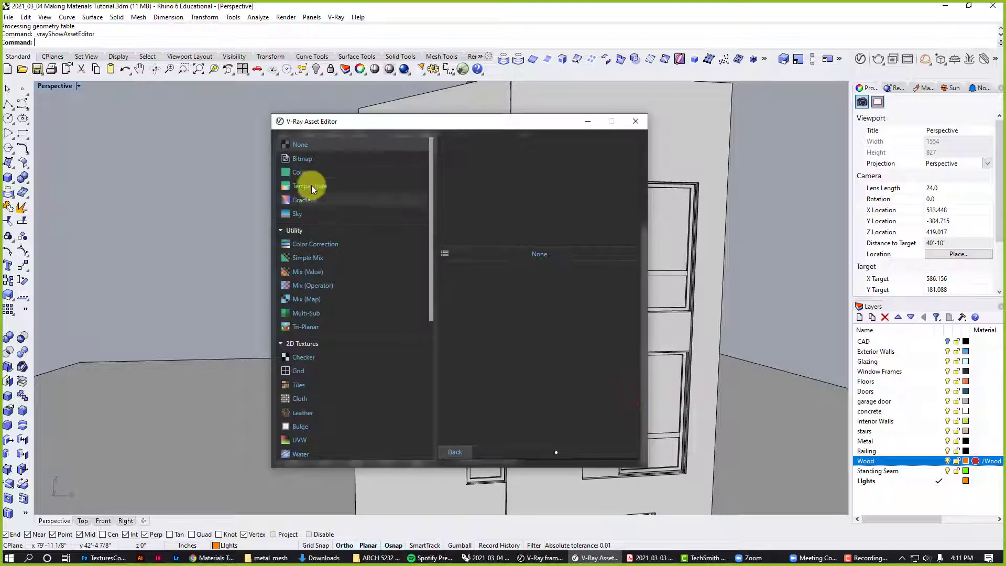
{"action": "left_click", "coordinate": [316, 159]}
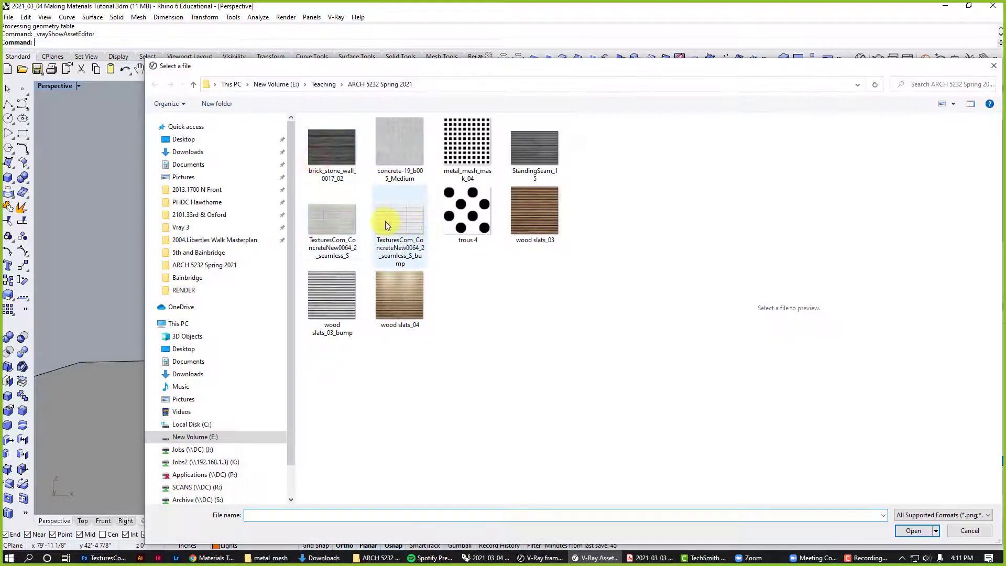
{"action": "left_click", "coordinate": [396, 208]}
{"action": "left_click", "coordinate": [913, 530]}
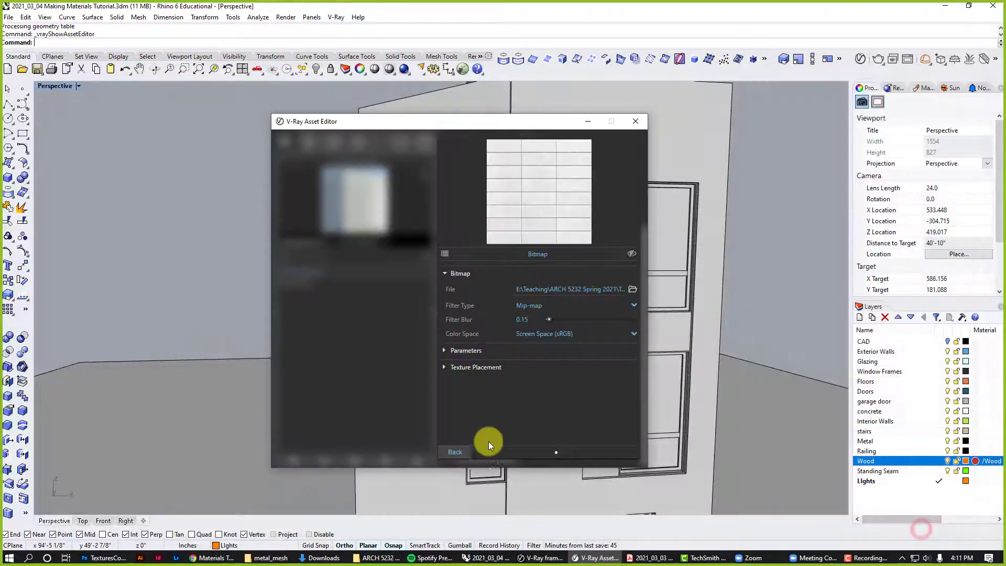
{"action": "left_click", "coordinate": [463, 452]}
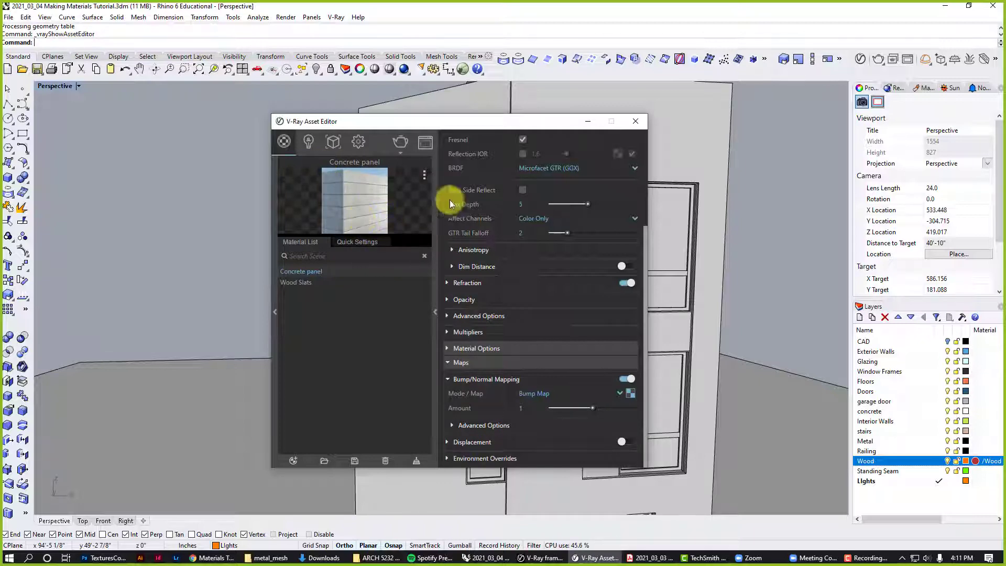
Step: Minimize the Asset Editor and view the building in shaded display from several angles
{"action": "left_click", "coordinate": [588, 122]}
{"action": "scroll", "coordinate": [463, 306], "scroll_direction": "down", "scroll_amount": 5}
{"action": "key", "text": "ctrl+alt+s"}
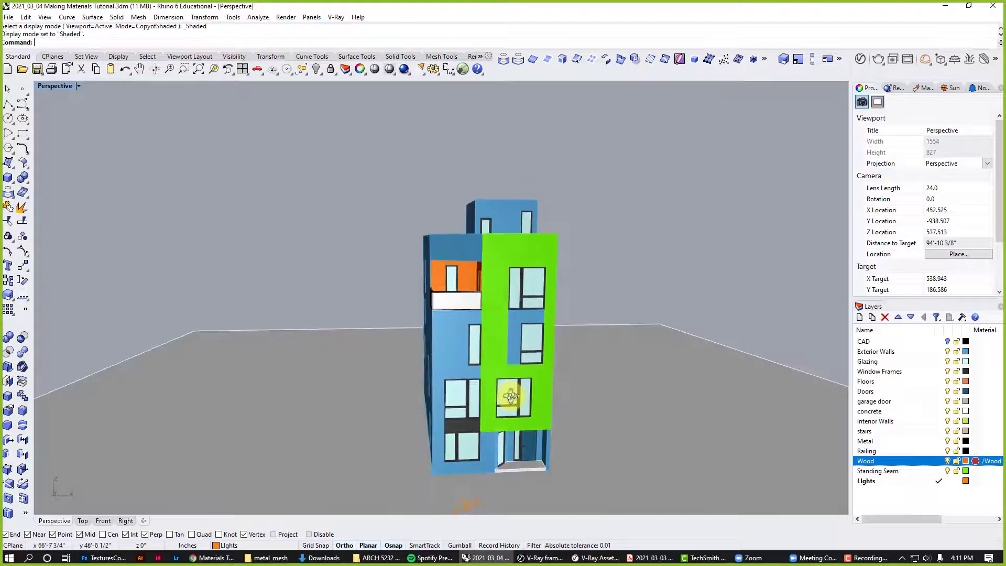
{"action": "scroll", "coordinate": [482, 456], "scroll_direction": "up", "scroll_amount": 3}
{"action": "right_click_drag", "start_coordinate": [416, 117], "coordinate": [456, 146]}
{"action": "right_click_drag", "start_coordinate": [420, 335], "coordinate": [393, 341]}
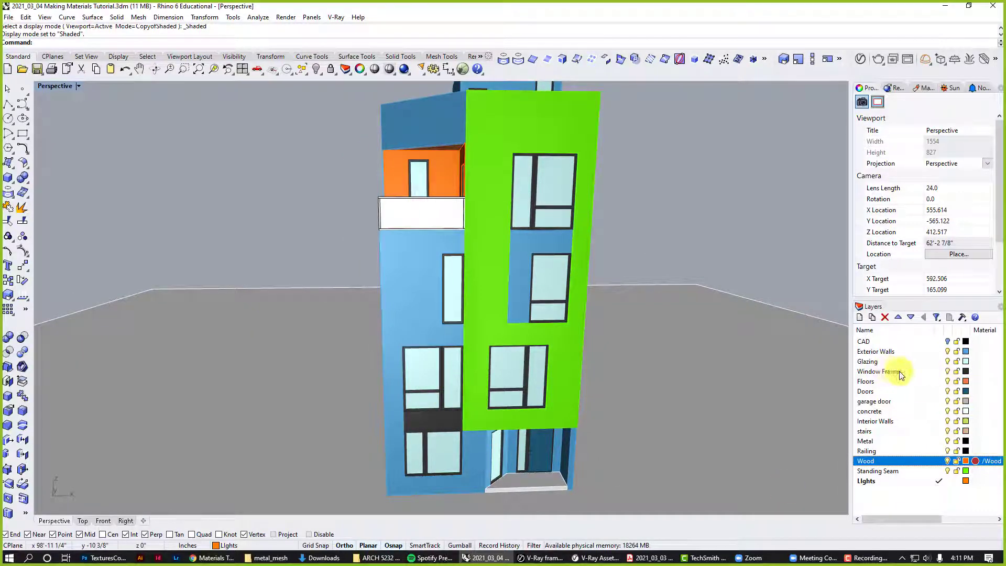
Step: Assign the V-Ray material /Concrete panel to the Exterior Walls layer
{"action": "left_click", "coordinate": [921, 355]}
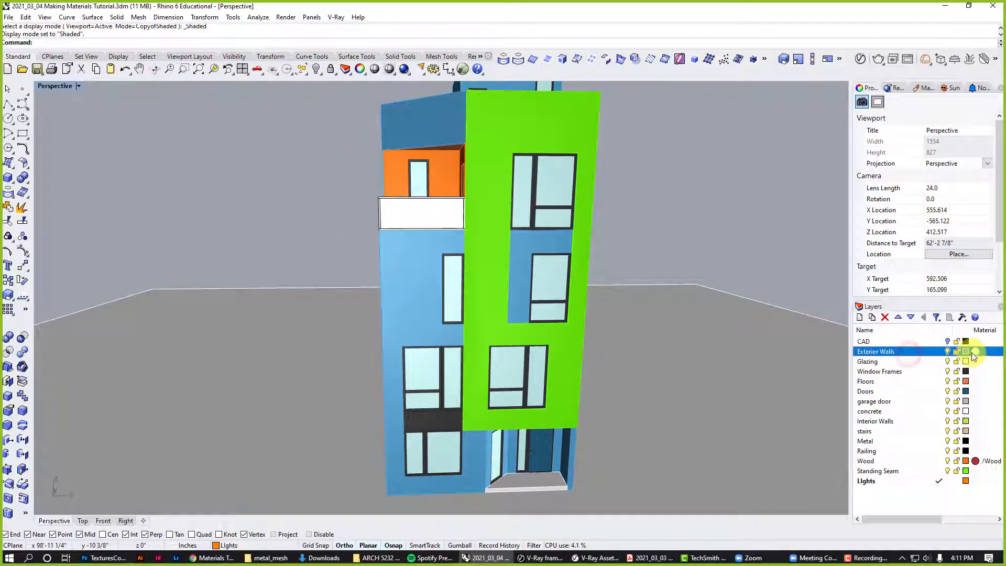
{"action": "left_click", "coordinate": [975, 351]}
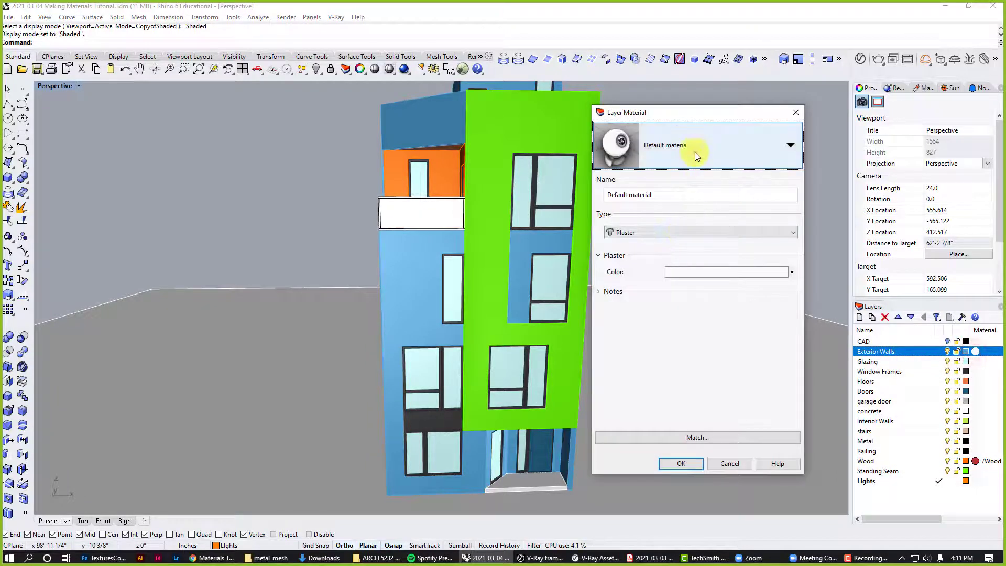
{"action": "left_click", "coordinate": [693, 151]}
{"action": "left_click", "coordinate": [682, 204]}
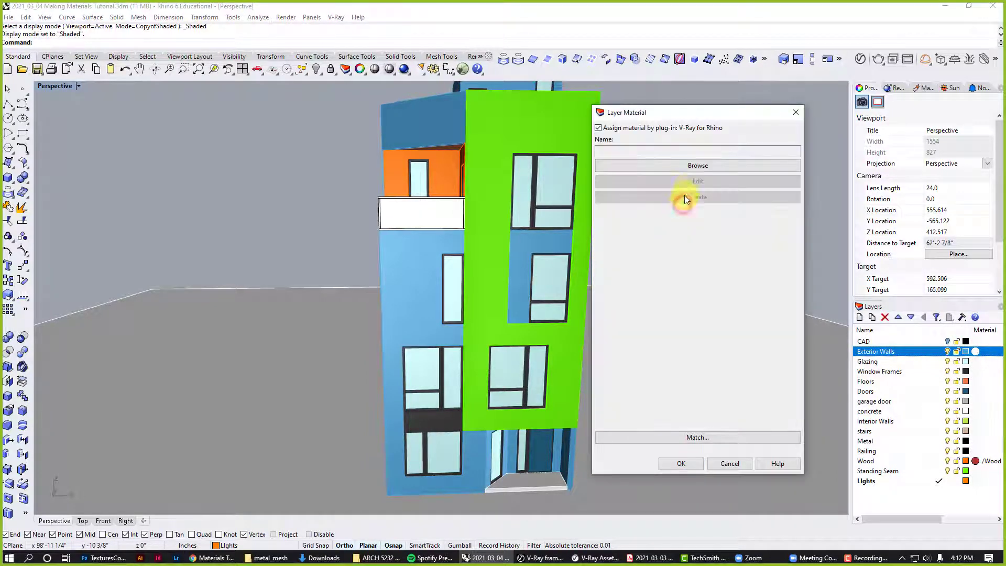
{"action": "left_click", "coordinate": [699, 165]}
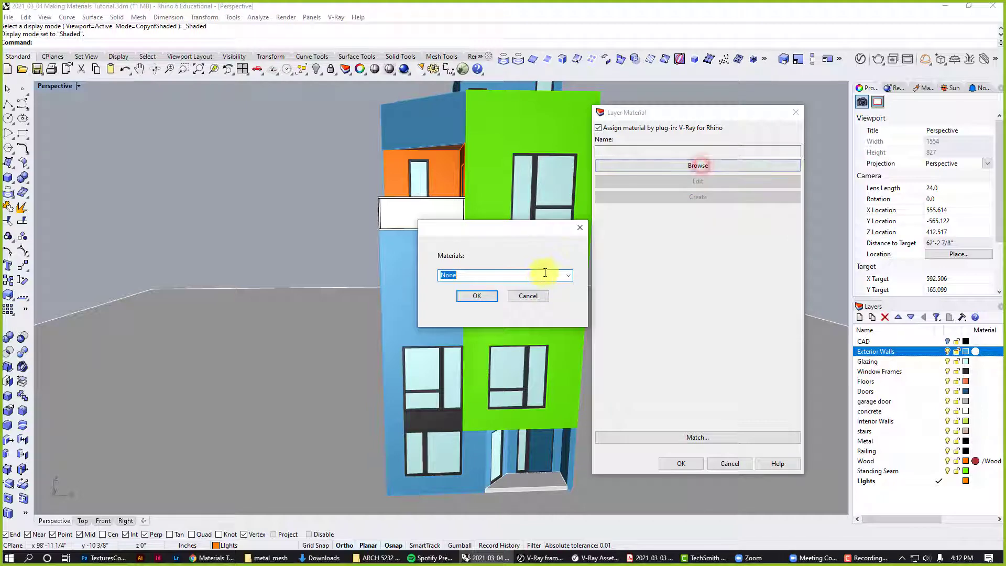
{"action": "left_click", "coordinate": [571, 276]}
{"action": "left_click", "coordinate": [482, 298]}
{"action": "left_click", "coordinate": [483, 298]}
{"action": "left_click", "coordinate": [681, 463]}
Step: Switch to rendered display and orbit to a corner view of the concrete walls
{"action": "right_click_drag", "start_coordinate": [658, 455], "coordinate": [515, 416]}
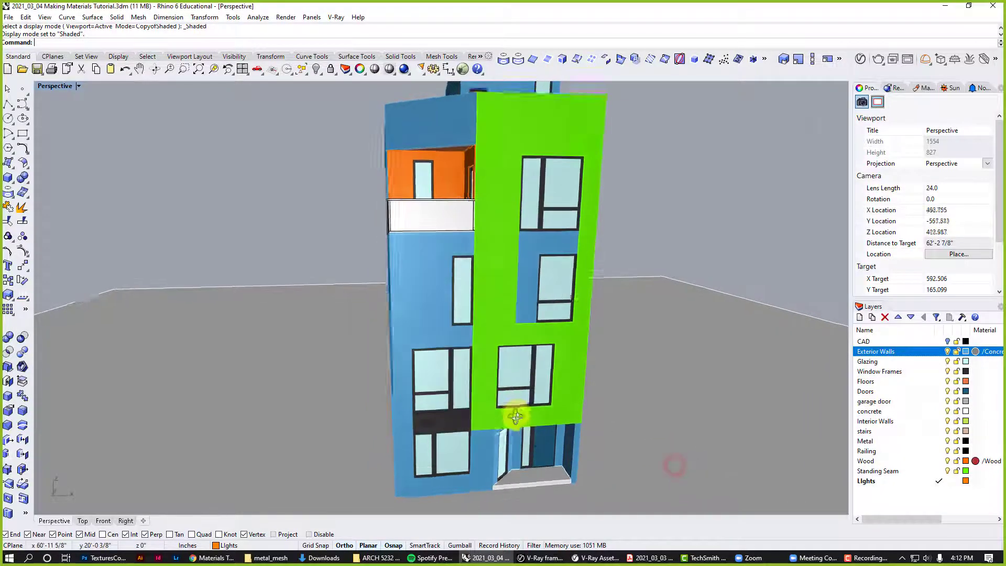
{"action": "key", "text": "ctrl+alt+r"}
{"action": "mouse_move", "coordinate": [460, 377]}
{"action": "right_mouse_down"}
{"action": "mouse_move", "coordinate": [617, 363]}
{"action": "mouse_move", "coordinate": [415, 423]}
{"action": "right_mouse_up"}
{"action": "scroll", "coordinate": [417, 423], "scroll_direction": "up", "scroll_amount": 3}
{"action": "scroll", "coordinate": [417, 423], "scroll_direction": "up", "scroll_amount": 4}
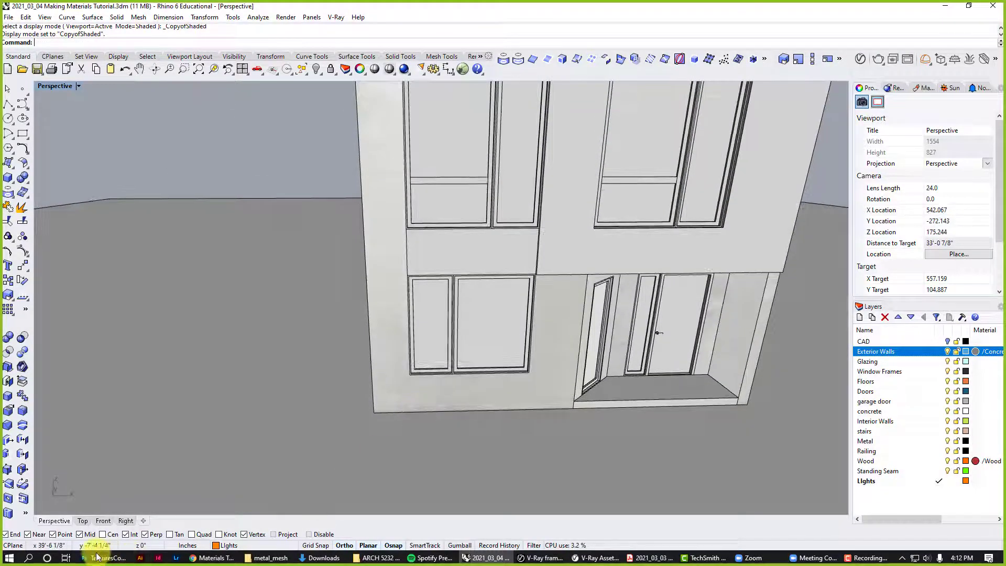
Step: Bring up the concrete texture in Photoshop to check its 3 × 8 panel grid
{"action": "left_click", "coordinate": [104, 557]}
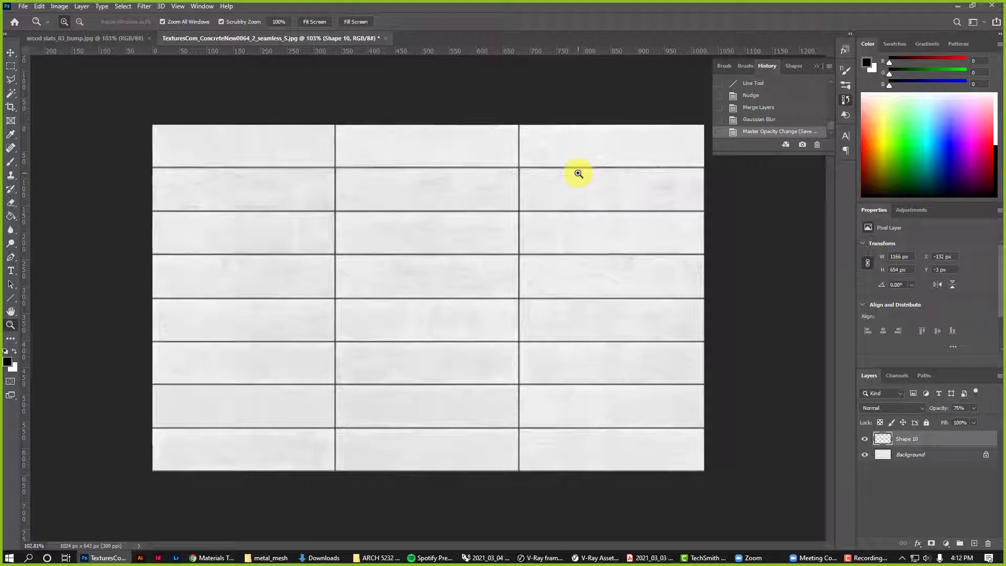
Step: Select the exterior walls and start Box mapping from their bottom corner
{"action": "left_click", "coordinate": [957, 9]}
{"action": "right_click_drag", "start_coordinate": [456, 398], "coordinate": [394, 391]}
{"action": "left_click", "coordinate": [394, 391]}
{"action": "left_click", "coordinate": [893, 101]}
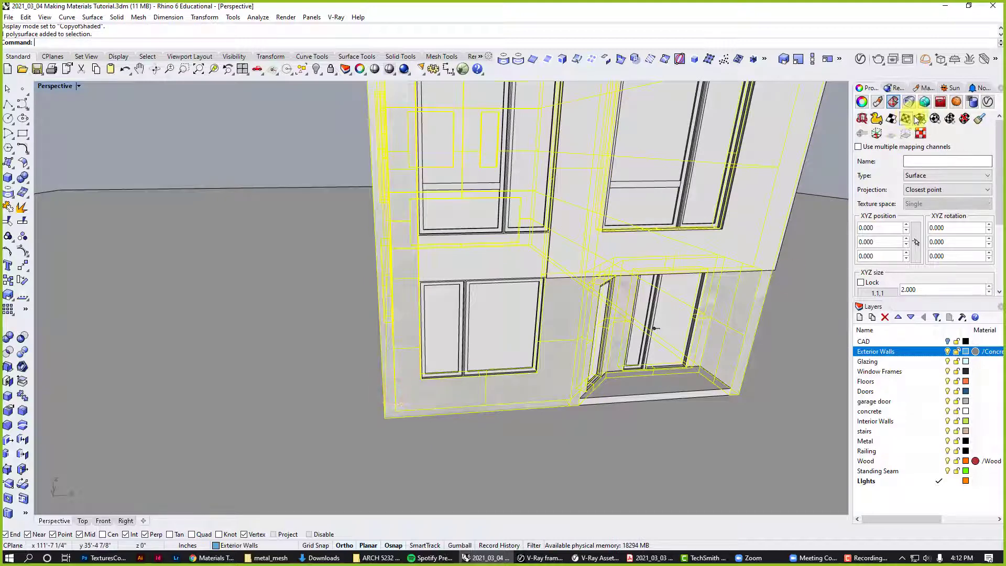
{"action": "left_click", "coordinate": [920, 119]}
{"action": "left_click", "coordinate": [384, 417]}
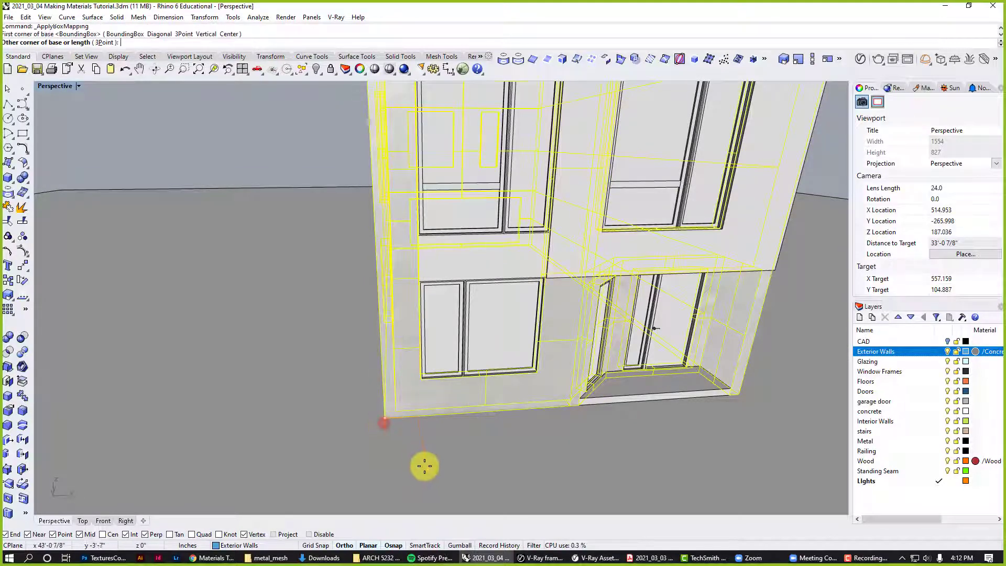
Step: Size the mapping box 9' × 9' × 8', then deselect the walls
{"action": "scroll", "coordinate": [432, 408], "scroll_direction": "down", "scroll_amount": 2}
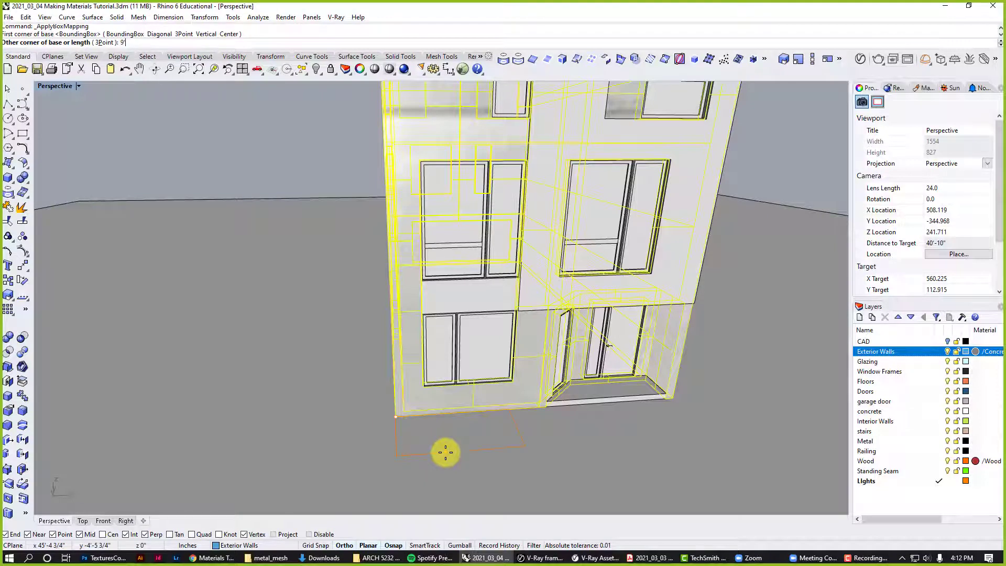
{"action": "type", "text": "9'"}
{"action": "key", "text": "Return"}
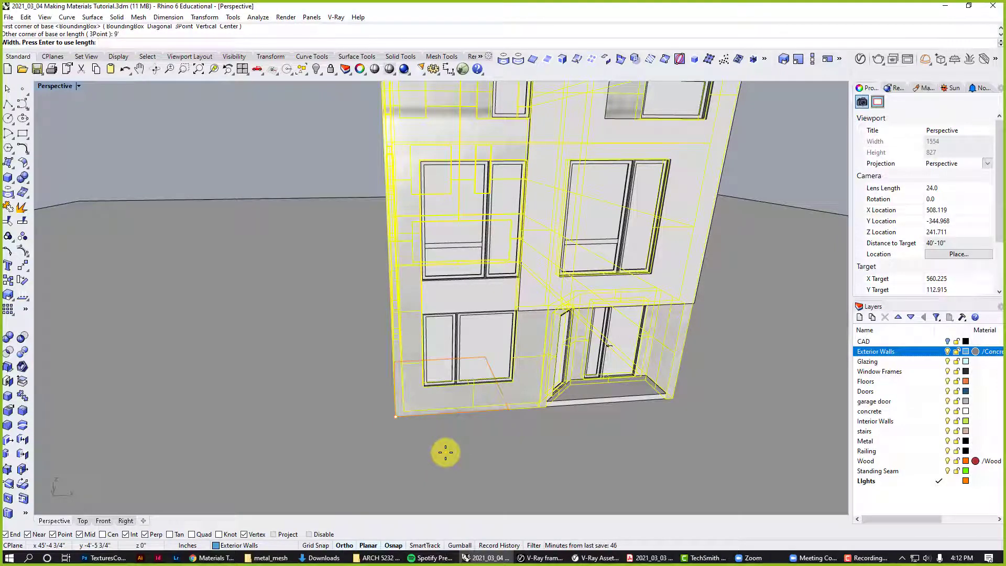
{"action": "type", "text": "9'"}
{"action": "key", "text": "Return"}
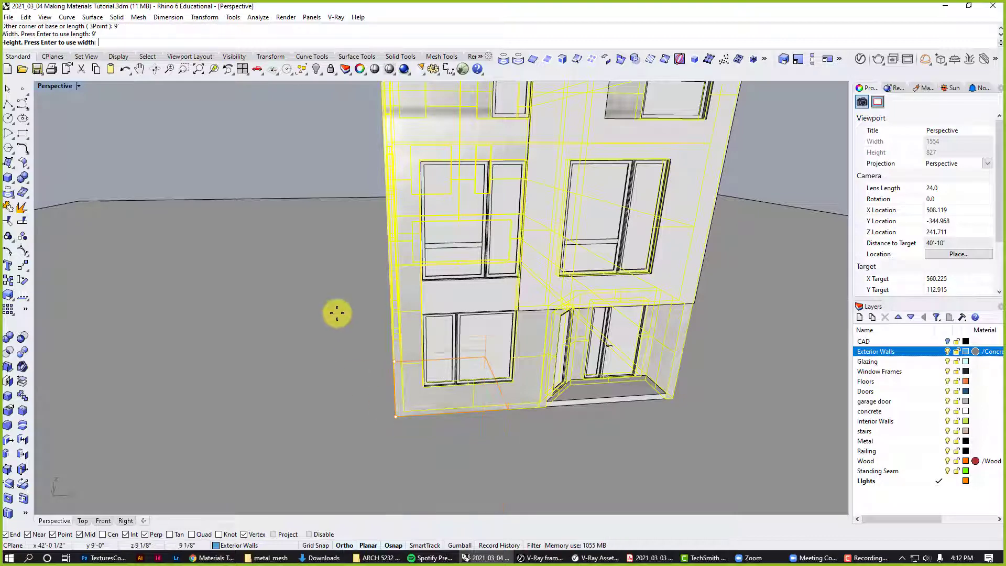
{"action": "right_click_drag", "start_coordinate": [352, 303], "coordinate": [344, 271]}
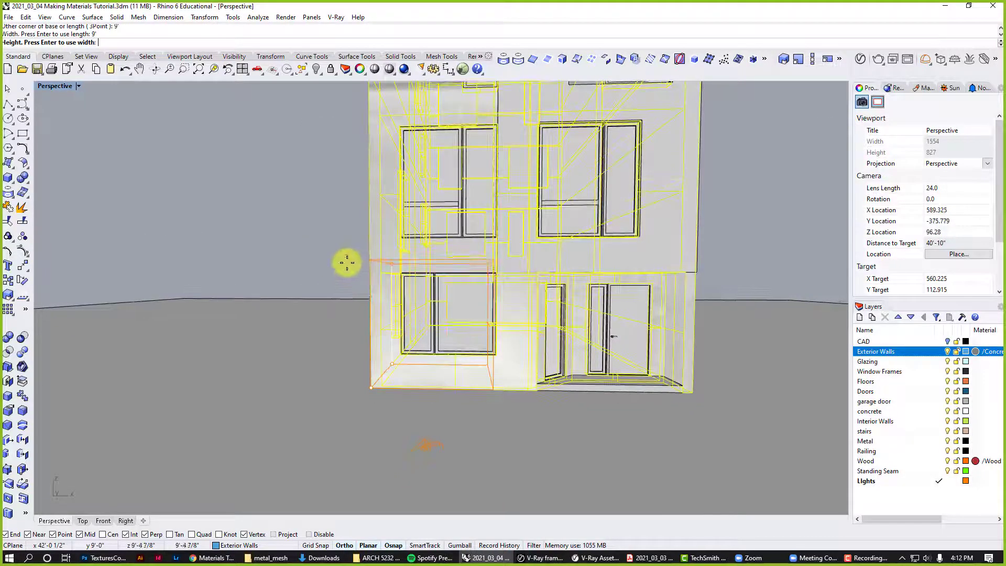
{"action": "type", "text": "8'"}
{"action": "key", "text": "Return"}
{"action": "key", "text": "Return"}
{"action": "right_click_drag", "start_coordinate": [521, 319], "coordinate": [561, 315]}
{"action": "key", "text": "Escape"}
{"action": "scroll", "coordinate": [471, 269], "scroll_direction": "up", "scroll_amount": 3}
{"action": "right_click_drag", "start_coordinate": [472, 269], "coordinate": [490, 247]}
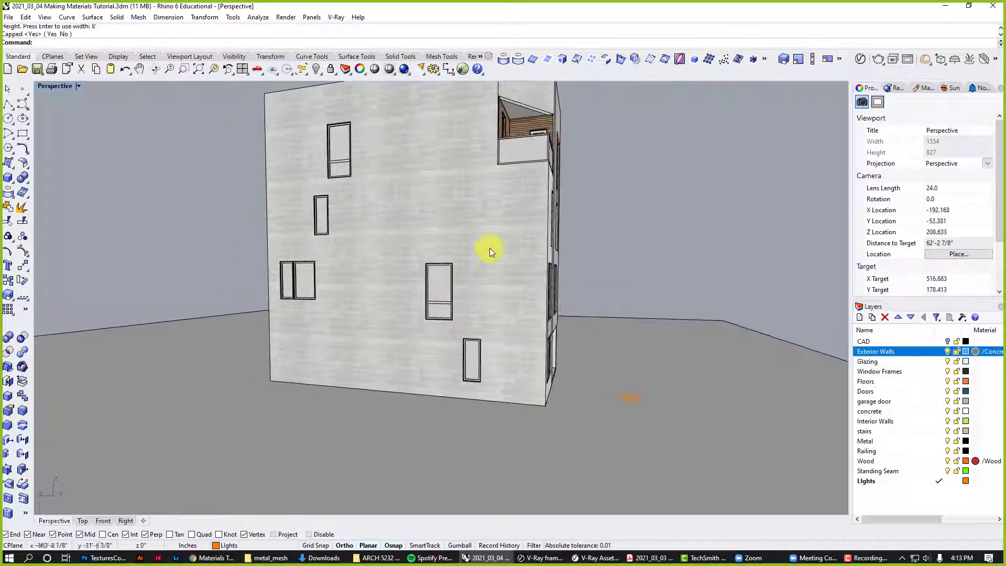
{"action": "scroll", "coordinate": [557, 216], "scroll_direction": "up", "scroll_amount": 4}
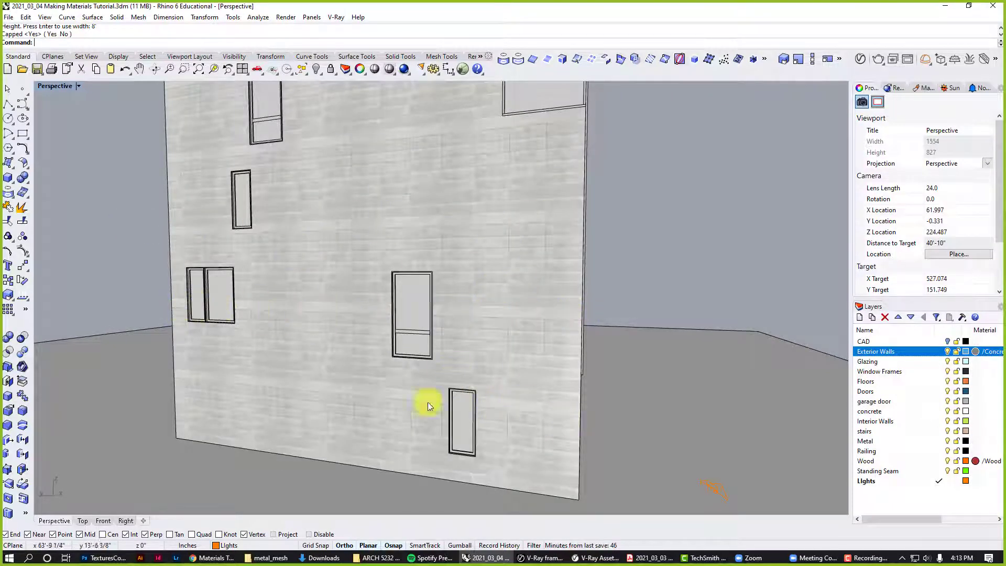
{"action": "right_click_drag", "start_coordinate": [394, 399], "coordinate": [451, 304]}
{"action": "scroll", "coordinate": [451, 304], "scroll_direction": "down", "scroll_amount": 2}
{"action": "scroll", "coordinate": [375, 265], "scroll_direction": "down", "scroll_amount": 3}
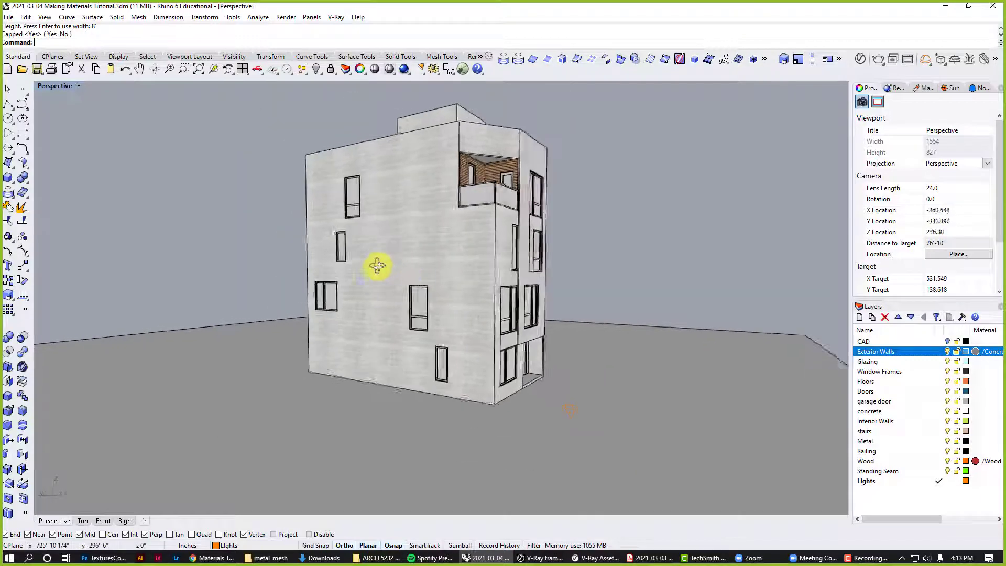
{"action": "right_click_drag", "start_coordinate": [375, 265], "coordinate": [532, 288]}
{"action": "scroll", "coordinate": [485, 330], "scroll_direction": "up", "scroll_amount": 3}
{"action": "scroll", "coordinate": [472, 327], "scroll_direction": "down", "scroll_amount": 4}
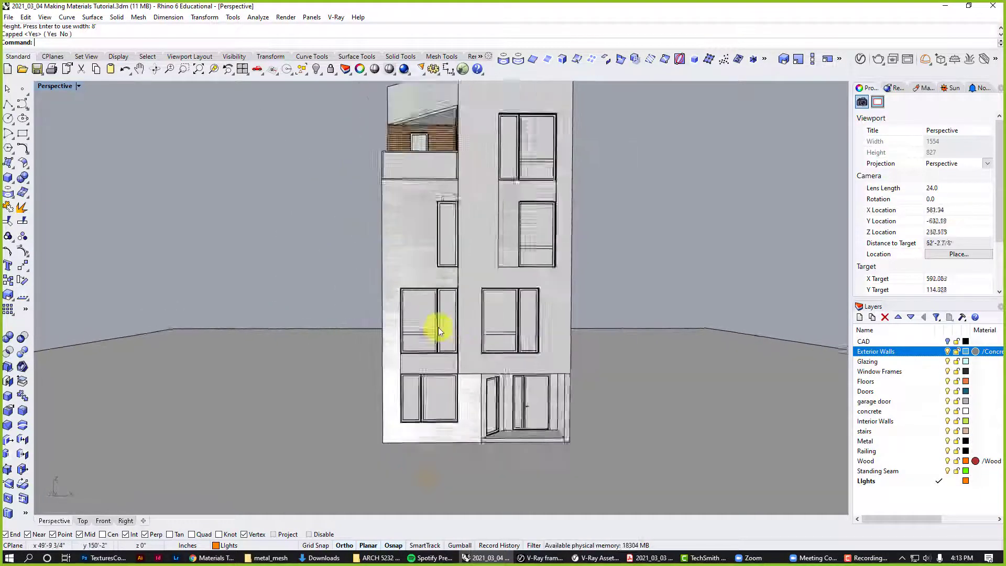
{"action": "right_click_drag", "start_coordinate": [438, 325], "coordinate": [460, 333]}
{"action": "scroll", "coordinate": [460, 355], "scroll_direction": "up", "scroll_amount": 4}
{"action": "scroll", "coordinate": [463, 423], "scroll_direction": "up", "scroll_amount": 2}
{"action": "right_click_drag", "start_coordinate": [399, 473], "coordinate": [377, 401]}
{"action": "scroll", "coordinate": [455, 425], "scroll_direction": "up", "scroll_amount": 5}
{"action": "scroll", "coordinate": [419, 421], "scroll_direction": "down", "scroll_amount": 8}
{"action": "scroll", "coordinate": [386, 288], "scroll_direction": "down", "scroll_amount": 3}
{"action": "right_click_drag", "start_coordinate": [387, 288], "coordinate": [524, 209]}
{"action": "scroll", "coordinate": [410, 292], "scroll_direction": "up", "scroll_amount": 3}
Step: Start a V-Ray test render and bring the frame buffer to the front
{"action": "left_click", "coordinate": [879, 59]}
{"action": "mouse_move", "coordinate": [539, 557]}
{"action": "left_click", "coordinate": [573, 517]}
Step: Zoom around the finished render to inspect the concrete panel walls
{"action": "scroll", "coordinate": [444, 263], "scroll_direction": "down", "scroll_amount": 1}
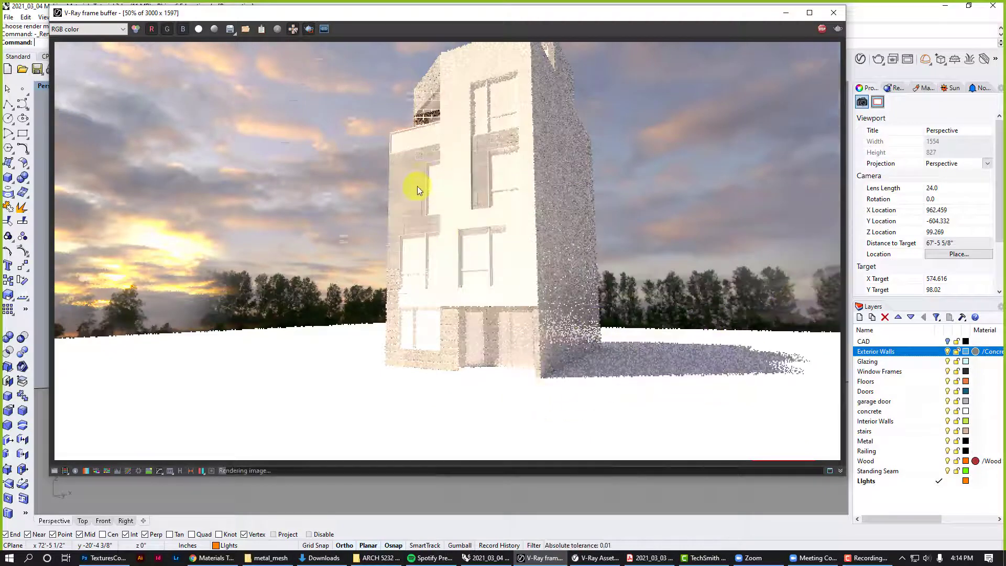
{"action": "scroll", "coordinate": [417, 169], "scroll_direction": "up", "scroll_amount": 1}
{"action": "scroll", "coordinate": [430, 163], "scroll_direction": "up", "scroll_amount": 1}
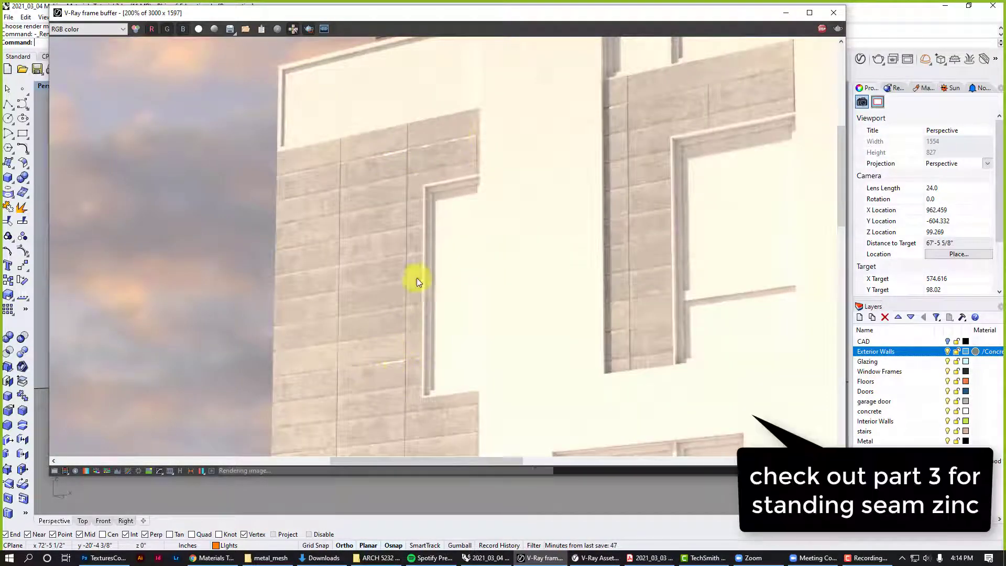
{"action": "scroll", "coordinate": [357, 177], "scroll_direction": "down", "scroll_amount": 1}
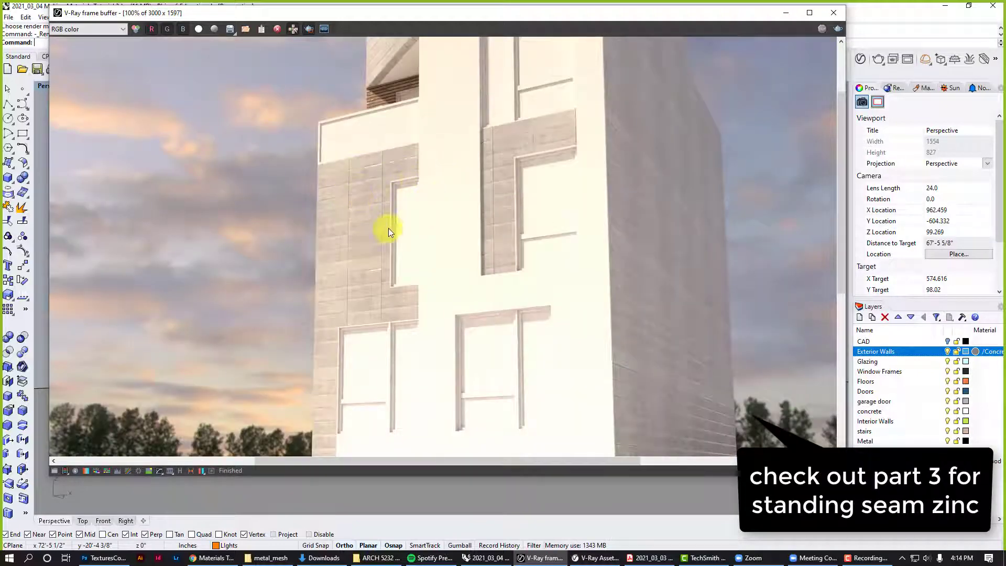
{"action": "scroll", "coordinate": [406, 197], "scroll_direction": "down", "scroll_amount": 1}
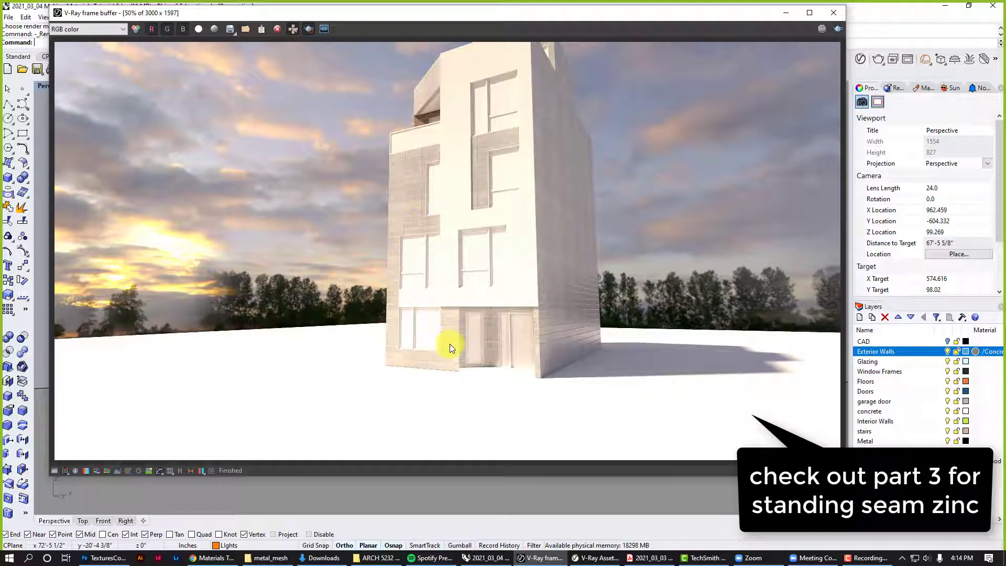
{"action": "scroll", "coordinate": [449, 344], "scroll_direction": "up", "scroll_amount": 1}
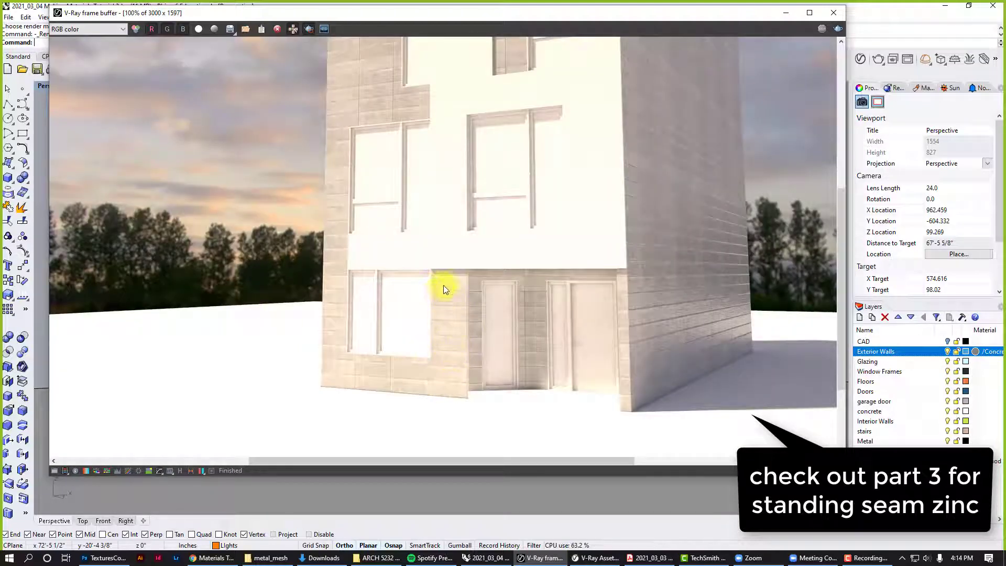
{"action": "scroll", "coordinate": [330, 173], "scroll_direction": "down", "scroll_amount": 1}
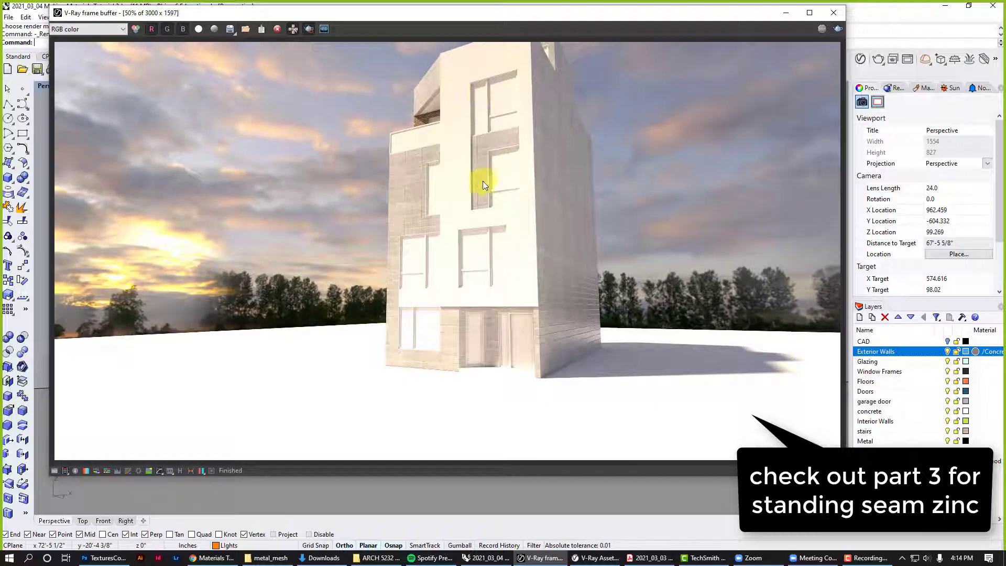
{"action": "scroll", "coordinate": [396, 182], "scroll_direction": "up", "scroll_amount": 1}
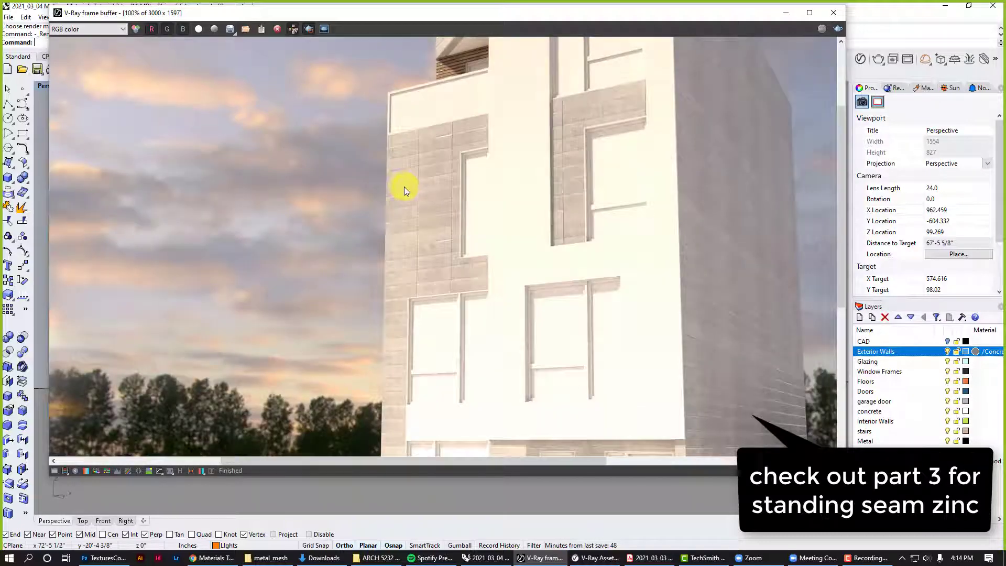